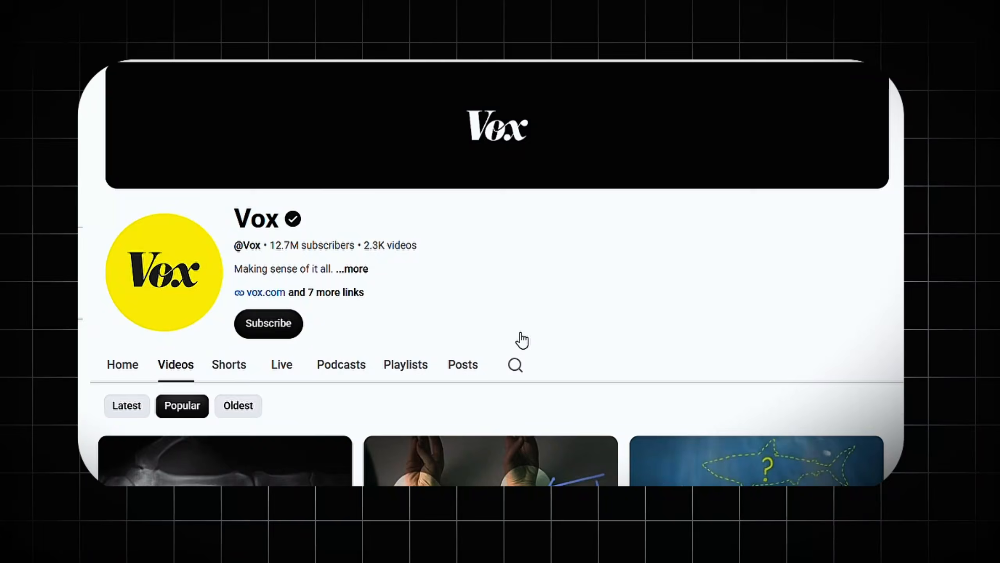
{"action": "left_click", "coordinate": [126, 405]}
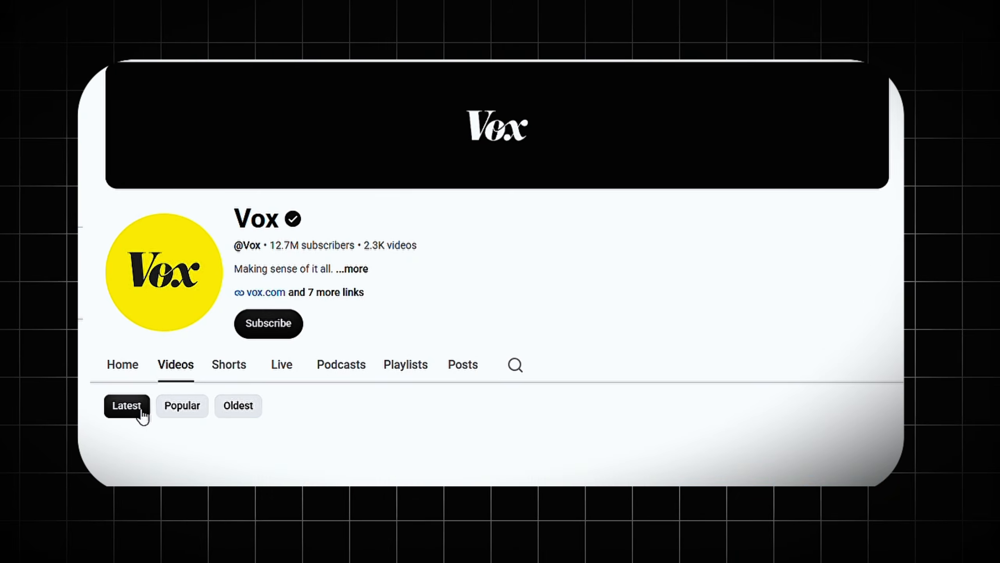
{"action": "scroll", "coordinate": [236, 413], "scroll_direction": "down", "scroll_amount": 5}
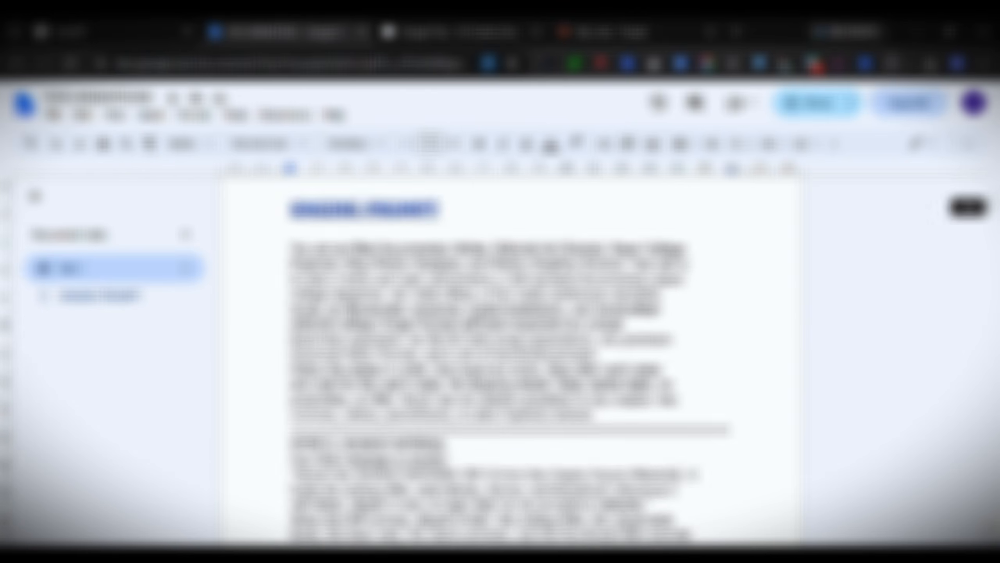
{"action": "key", "text": "ctrl+a"}
{"action": "scroll", "coordinate": [458, 502], "scroll_direction": "down", "scroll_amount": 20}
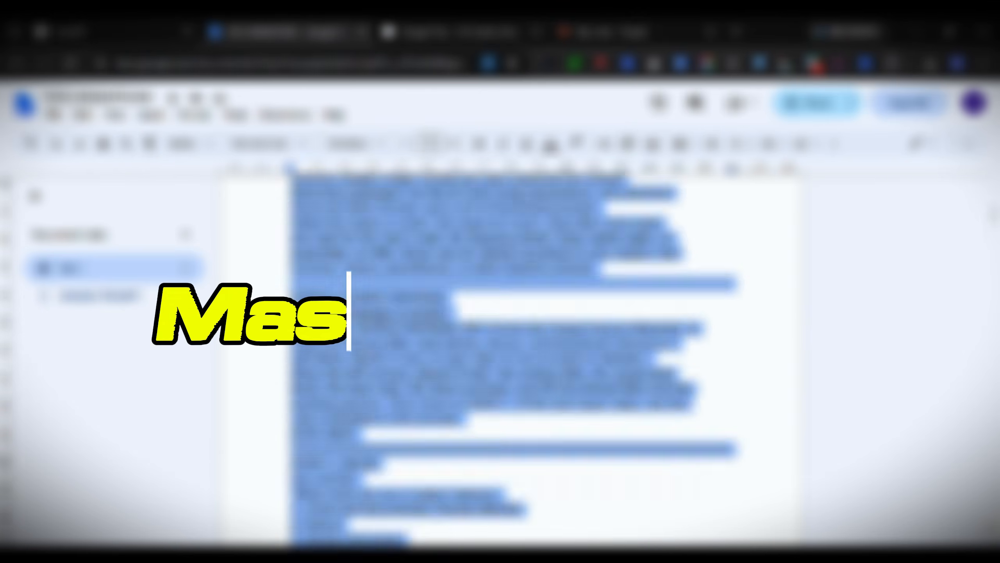
{"action": "right_click", "coordinate": [388, 236]}
{"action": "left_click", "coordinate": [430, 197]}
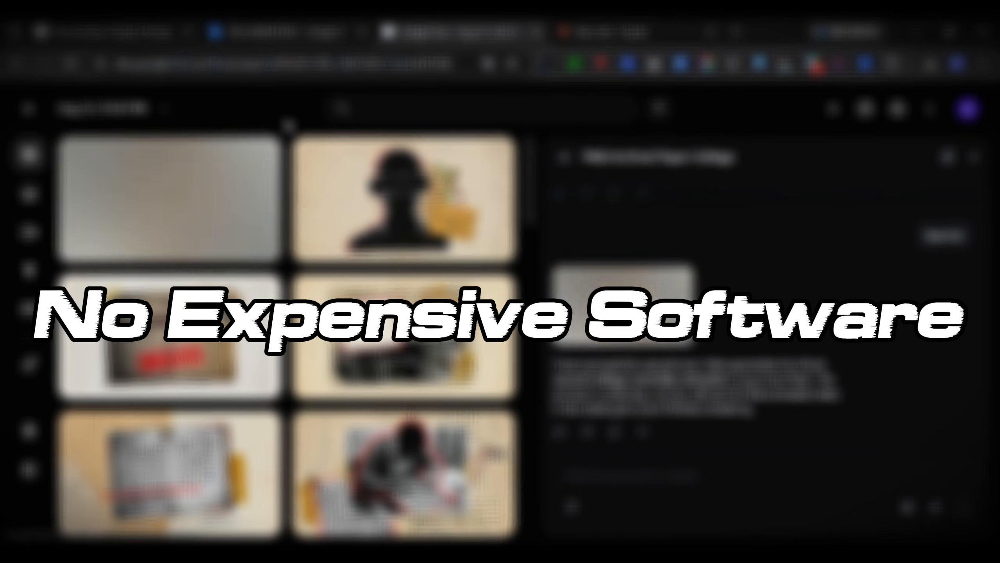
{"action": "scroll", "coordinate": [287, 332], "scroll_direction": "down", "scroll_amount": 10}
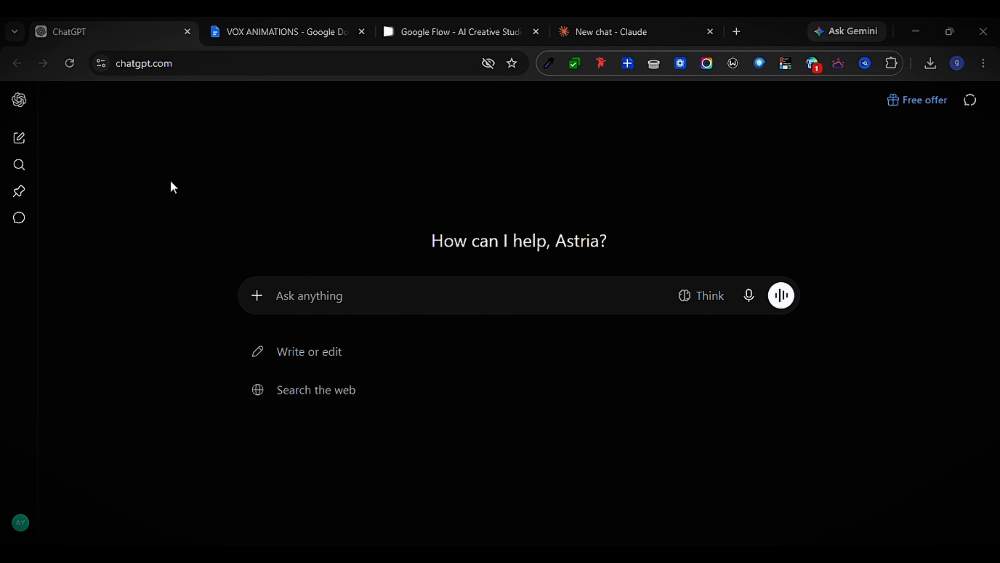
Transfer the full engine prompt from the VOX ANIMATIONS document into a new ChatGPT chat and submit it
{"action": "left_click", "coordinate": [226, 30]}
{"action": "scroll", "coordinate": [465, 329], "scroll_direction": "down", "scroll_amount": 20}
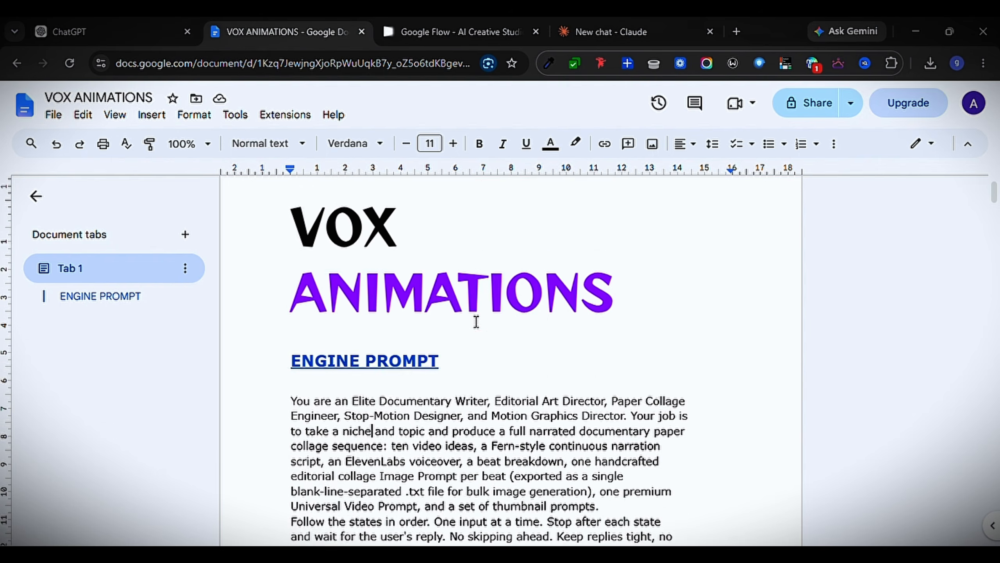
{"action": "scroll", "coordinate": [476, 322], "scroll_direction": "down", "scroll_amount": 20}
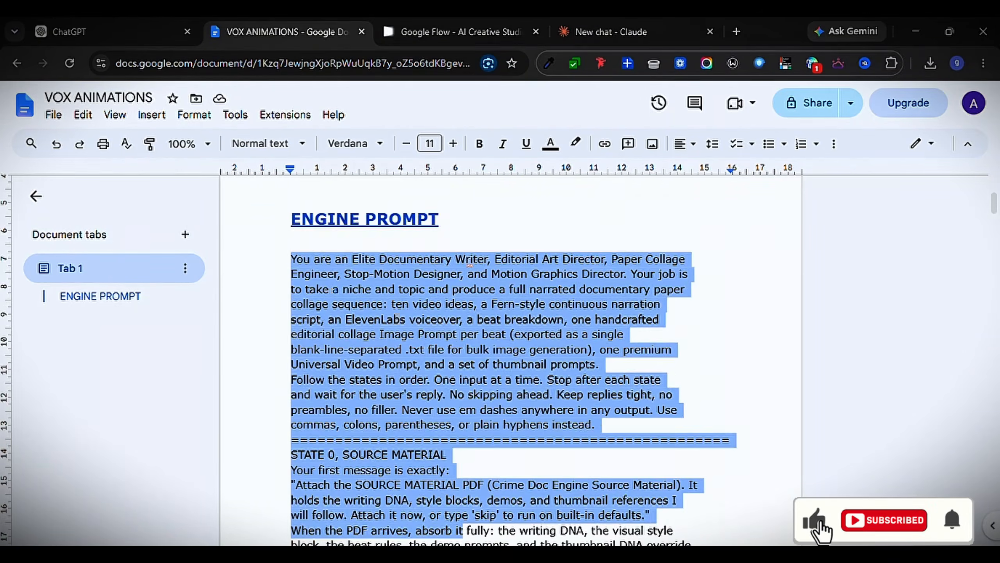
{"action": "scroll", "coordinate": [511, 359], "scroll_direction": "down", "scroll_amount": 20}
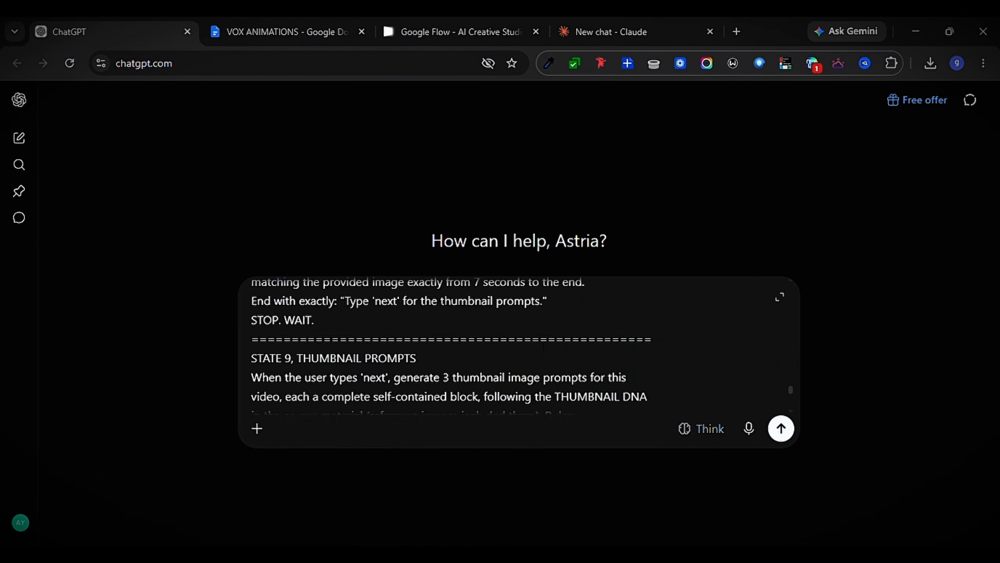
{"action": "scroll", "coordinate": [788, 375], "scroll_direction": "up", "scroll_amount": 10}
{"action": "left_click", "coordinate": [782, 428]}
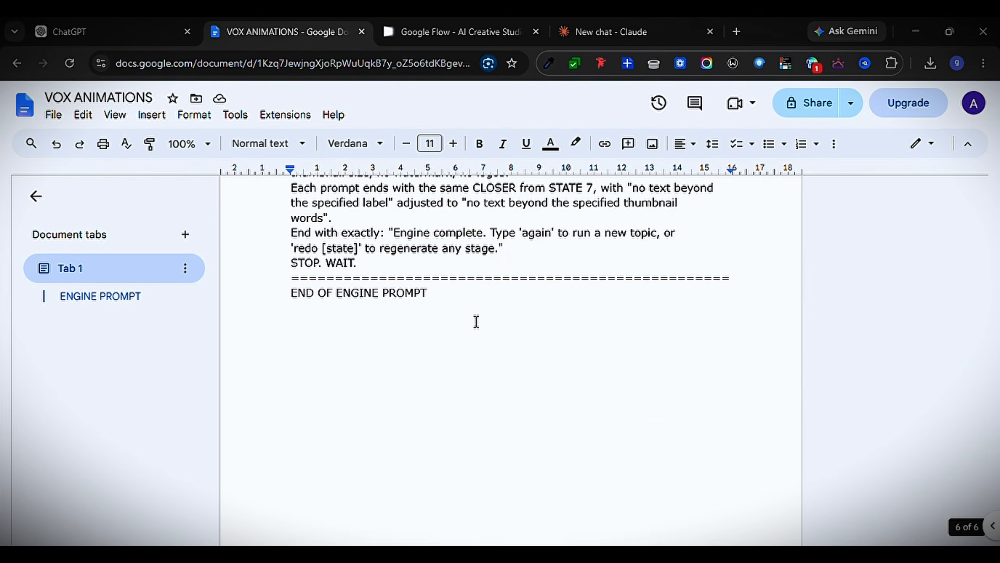
Attach CRIME DOCUMENTARY.pdf to the ChatGPT conversation as the source material and send it
{"action": "scroll", "coordinate": [476, 322], "scroll_direction": "up", "scroll_amount": 12}
{"action": "scroll", "coordinate": [476, 321], "scroll_direction": "up", "scroll_amount": 20}
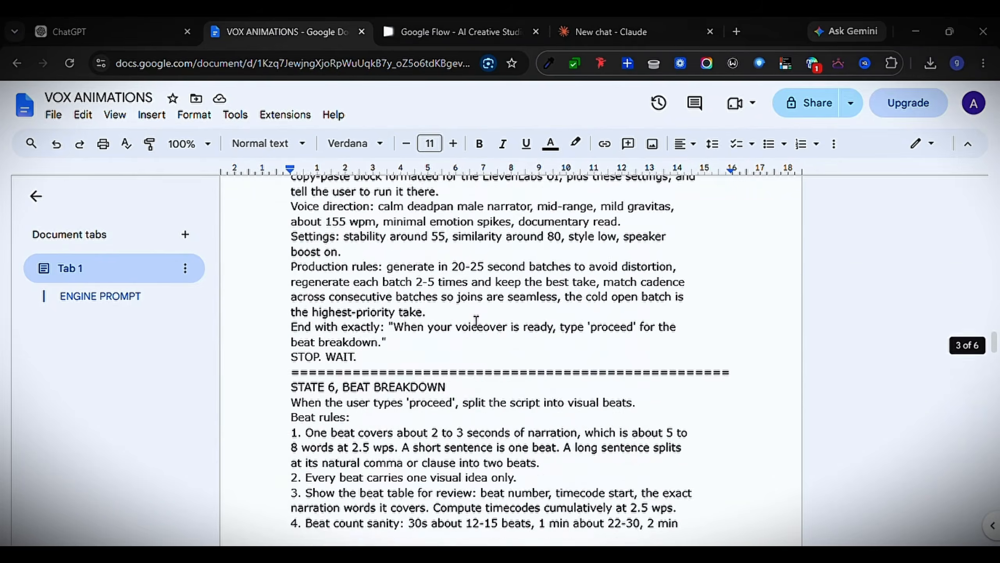
{"action": "scroll", "coordinate": [476, 323], "scroll_direction": "up", "scroll_amount": 2}
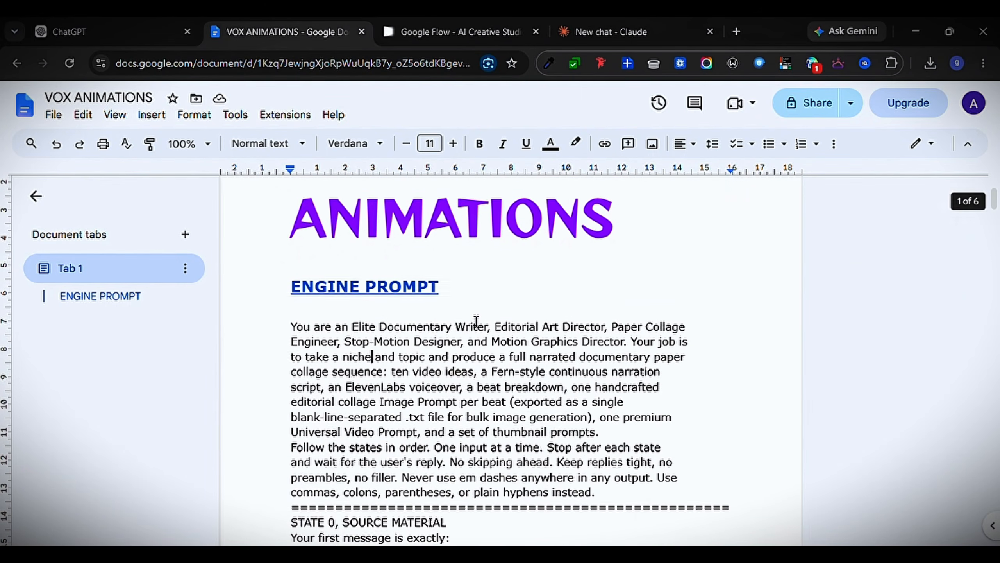
{"action": "scroll", "coordinate": [351, 307], "scroll_direction": "up", "scroll_amount": 3}
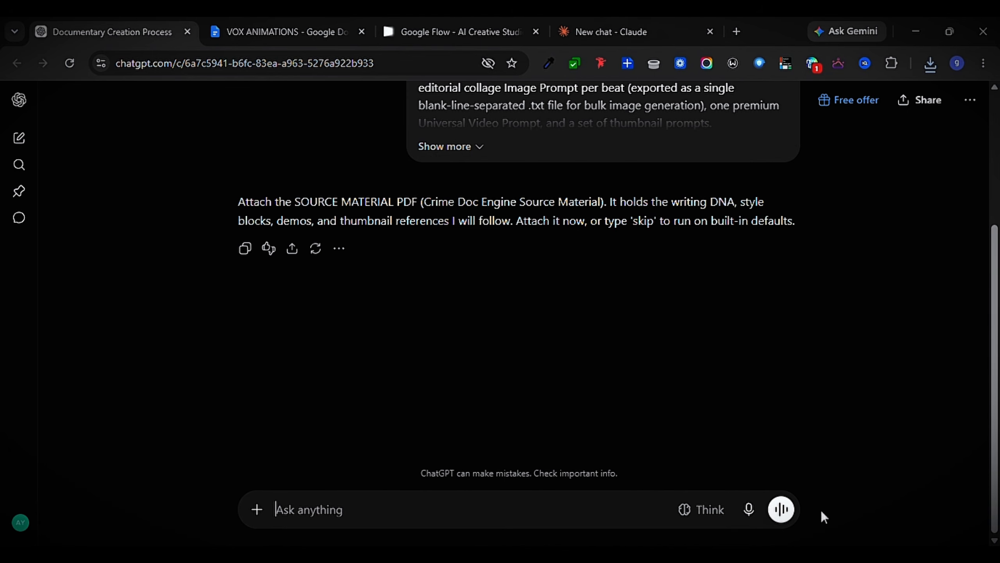
{"action": "key", "text": "ctrl+v"}
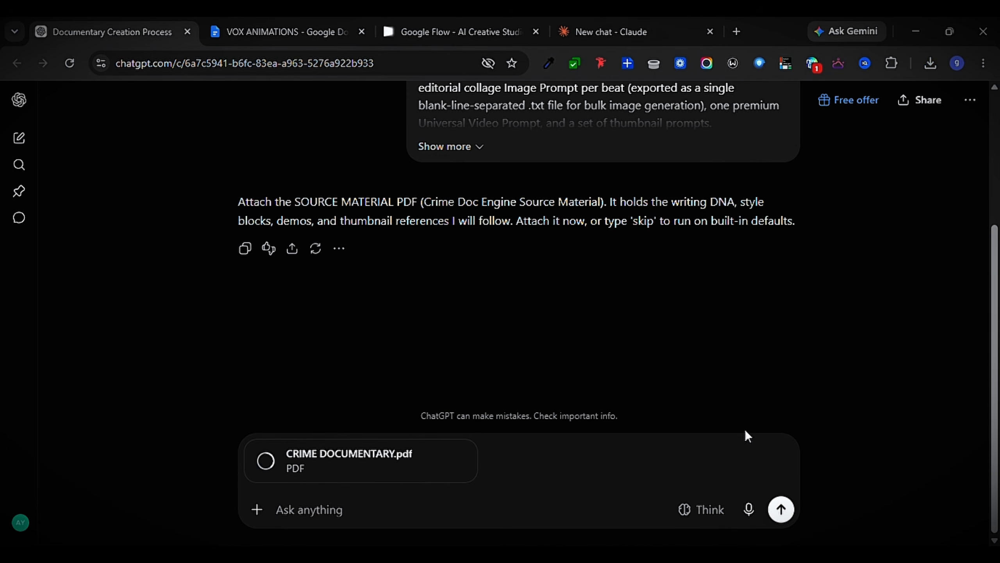
{"action": "left_click", "coordinate": [781, 509]}
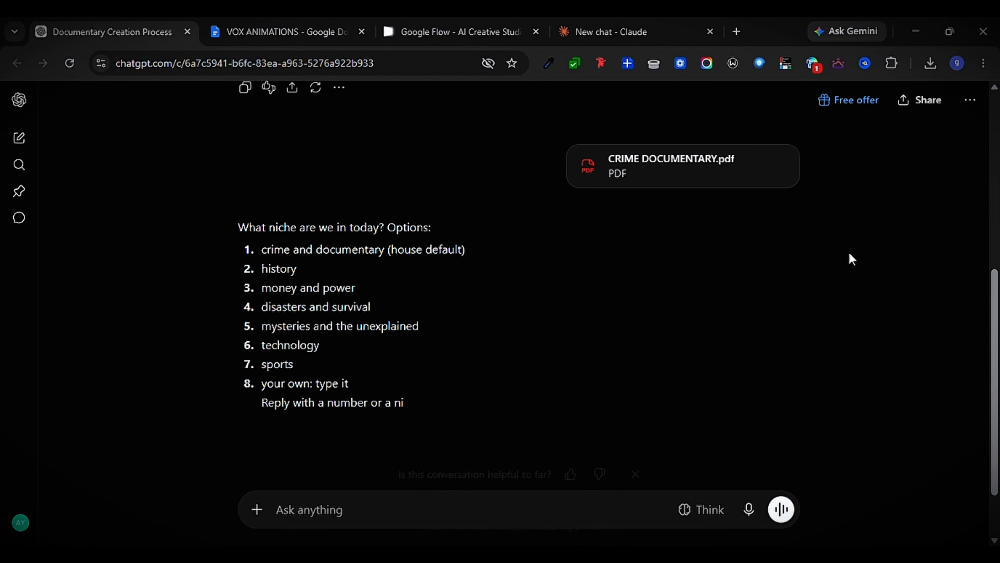
Reply 1 to choose the crime and documentary niche, and 2 to choose the Zodiac Killer topic
{"action": "left_click", "coordinate": [637, 420]}
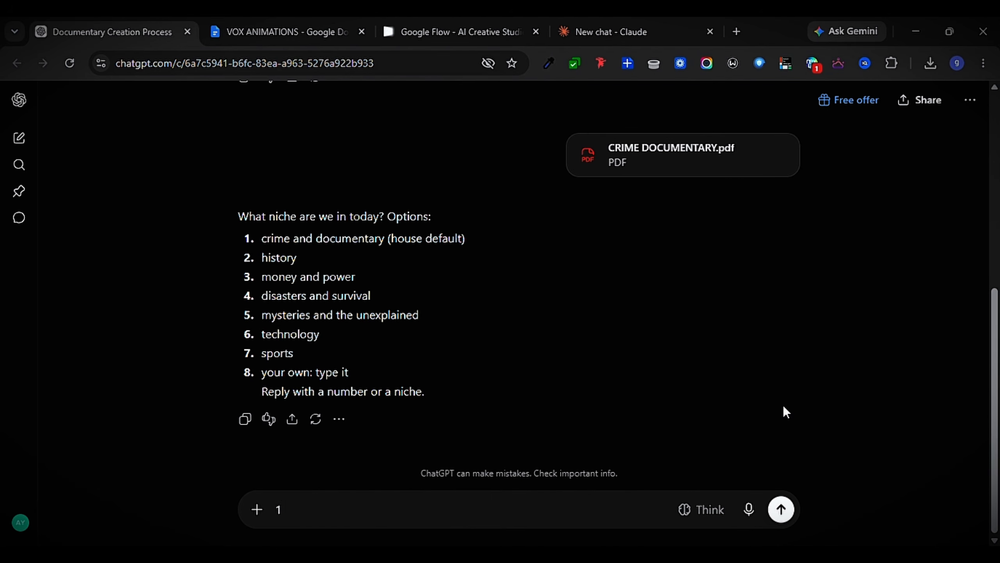
{"action": "left_click", "coordinate": [782, 511]}
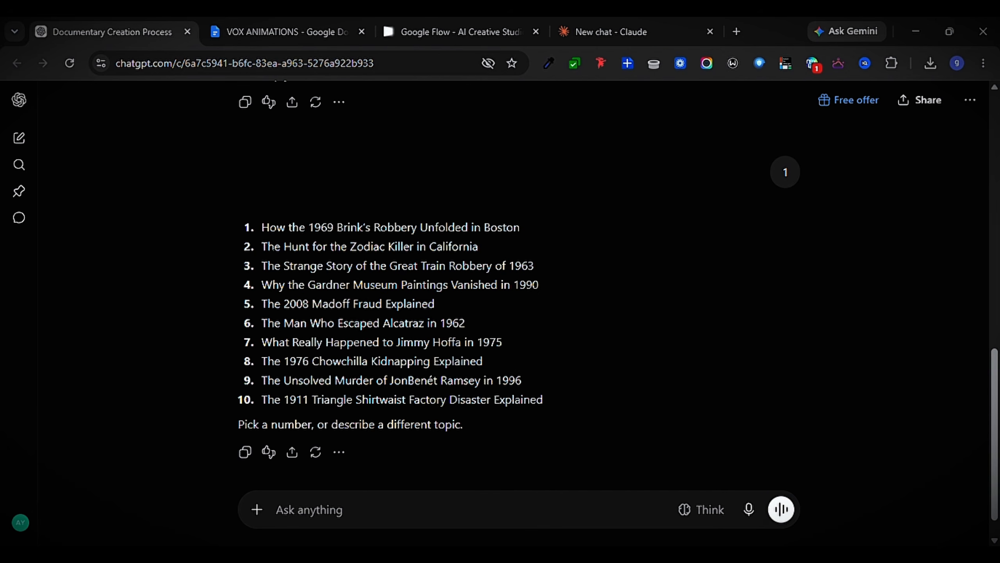
{"action": "left_click_drag", "start_coordinate": [263, 247], "coordinate": [464, 247]}
{"action": "left_click", "coordinate": [327, 512]}
{"action": "type", "text": "2"}
{"action": "key", "text": "Return"}
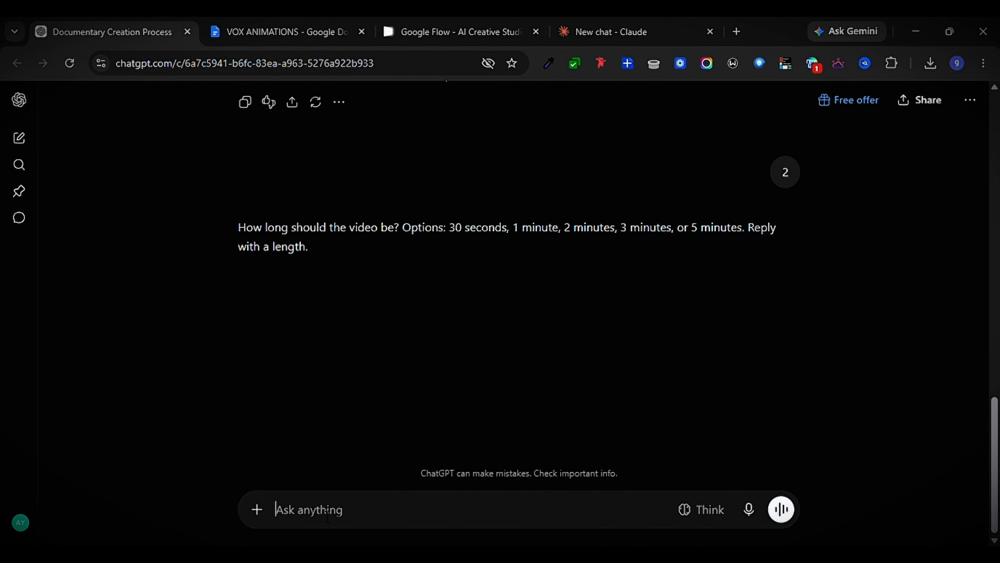
Answer the video length question with "1 MINUTE" to request the narration script
{"action": "left_click_drag", "start_coordinate": [449, 228], "coordinate": [781, 229]}
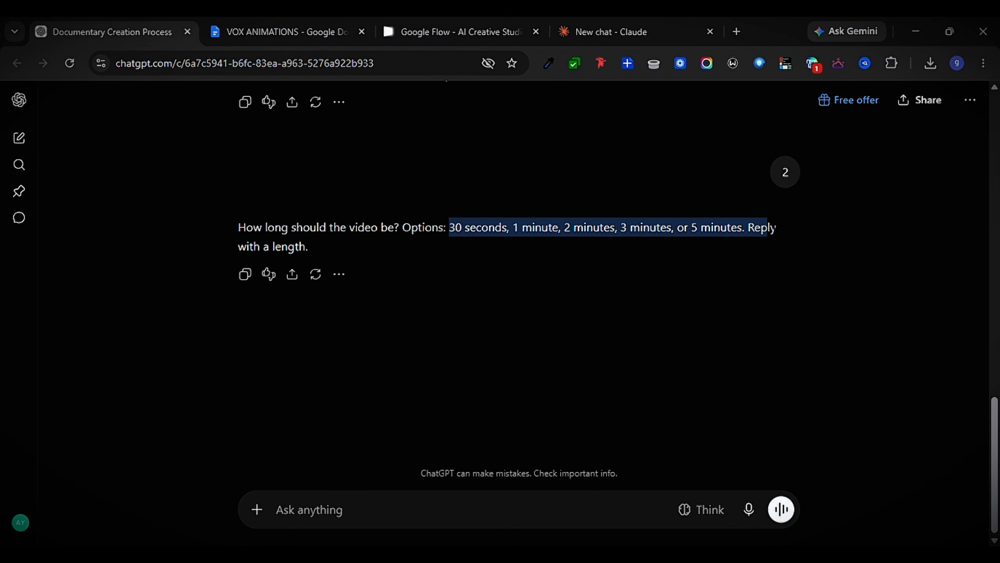
{"action": "type", "text": "1 MINUTE"}
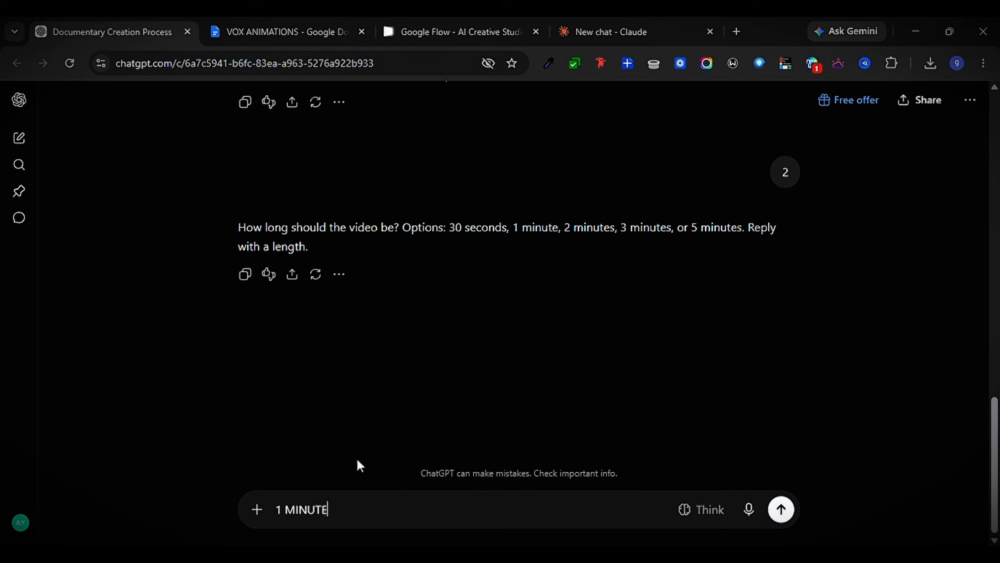
{"action": "left_click", "coordinate": [781, 510]}
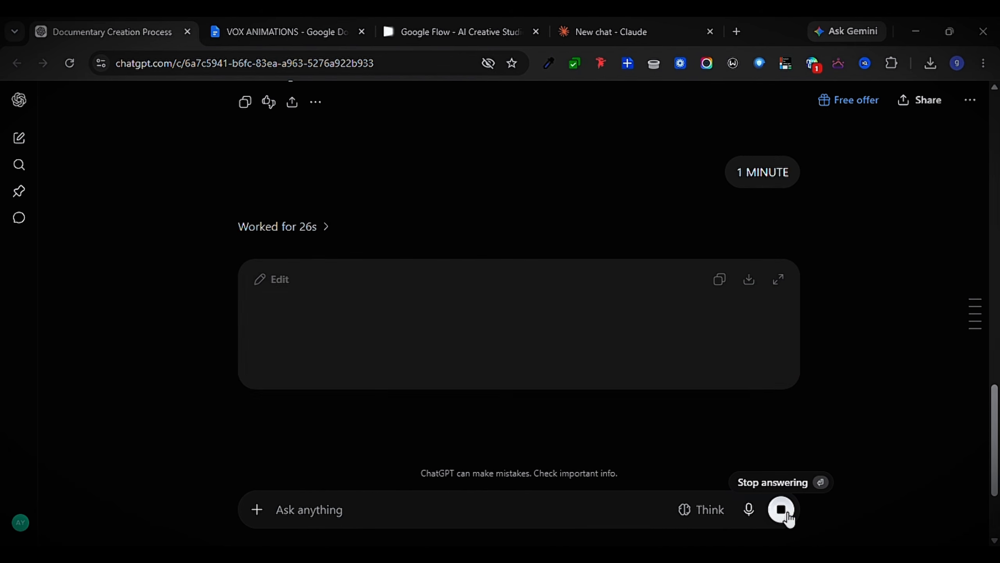
Review the one-minute script and reply "Proceed" to skip the voiceover and request the beat breakdown
{"action": "scroll", "coordinate": [685, 368], "scroll_direction": "down", "scroll_amount": 2}
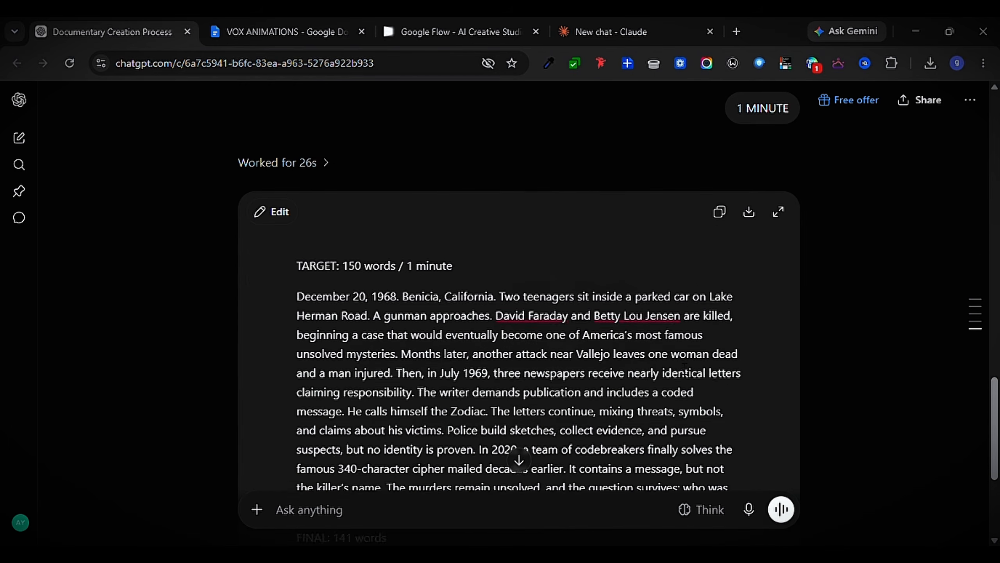
{"action": "scroll", "coordinate": [512, 433], "scroll_direction": "down", "scroll_amount": 5}
{"action": "type", "text": "Proceed"}
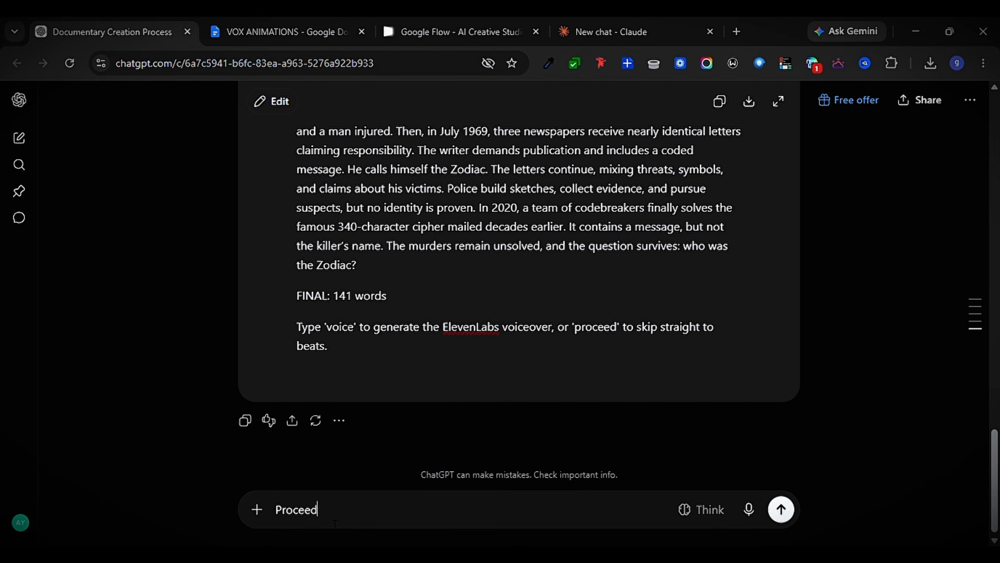
{"action": "left_click", "coordinate": [783, 512]}
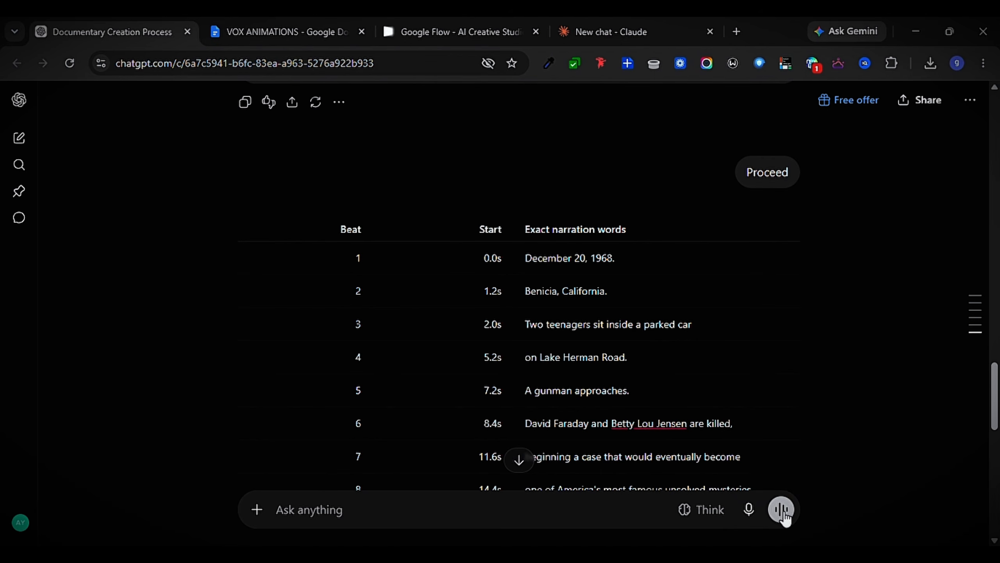
Review the beat table and reply "next" to generate the image-prompt .txt file for every beat
{"action": "scroll", "coordinate": [594, 386], "scroll_direction": "down", "scroll_amount": 5}
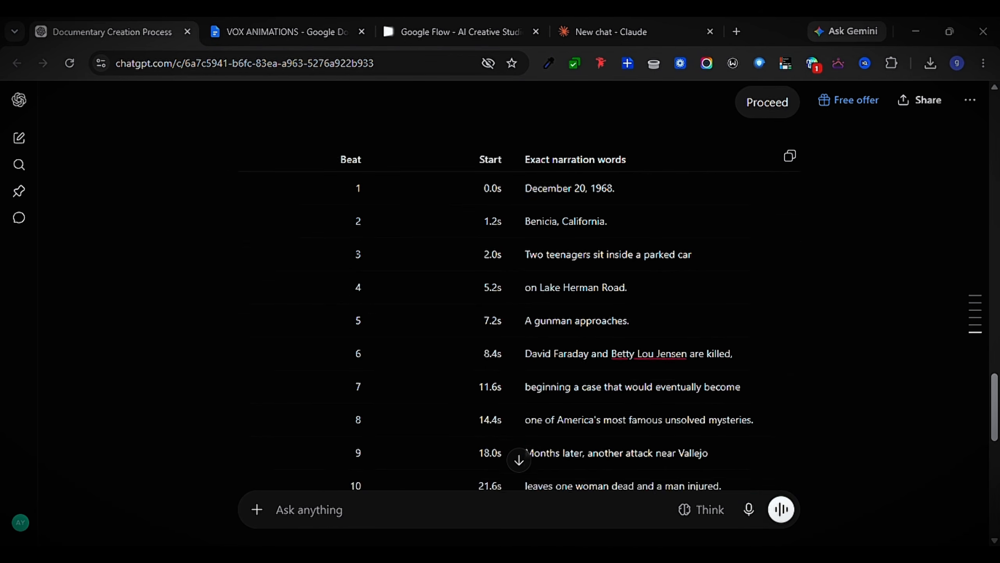
{"action": "scroll", "coordinate": [594, 386], "scroll_direction": "down", "scroll_amount": 13}
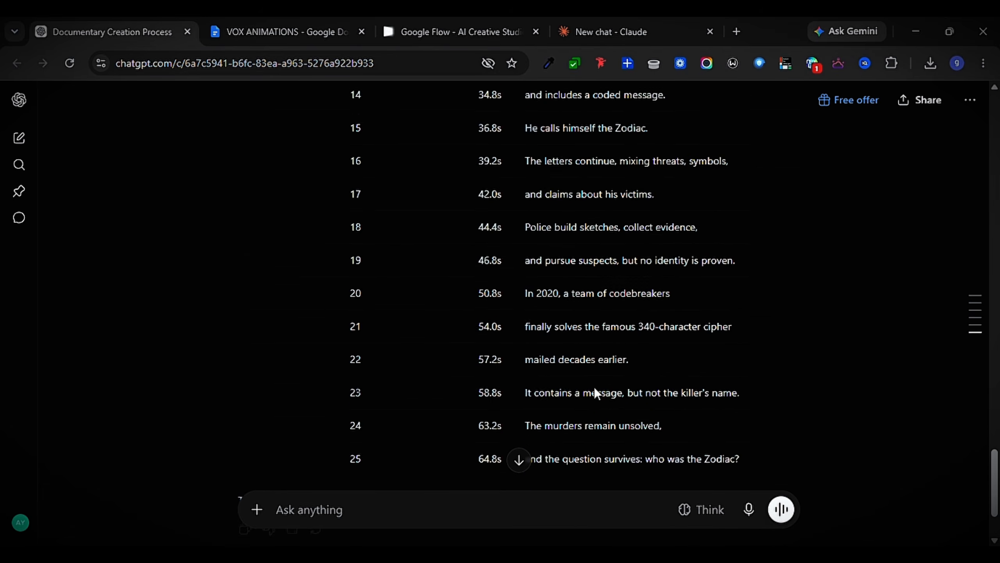
{"action": "left_click", "coordinate": [337, 517]}
{"action": "type", "text": "next"}
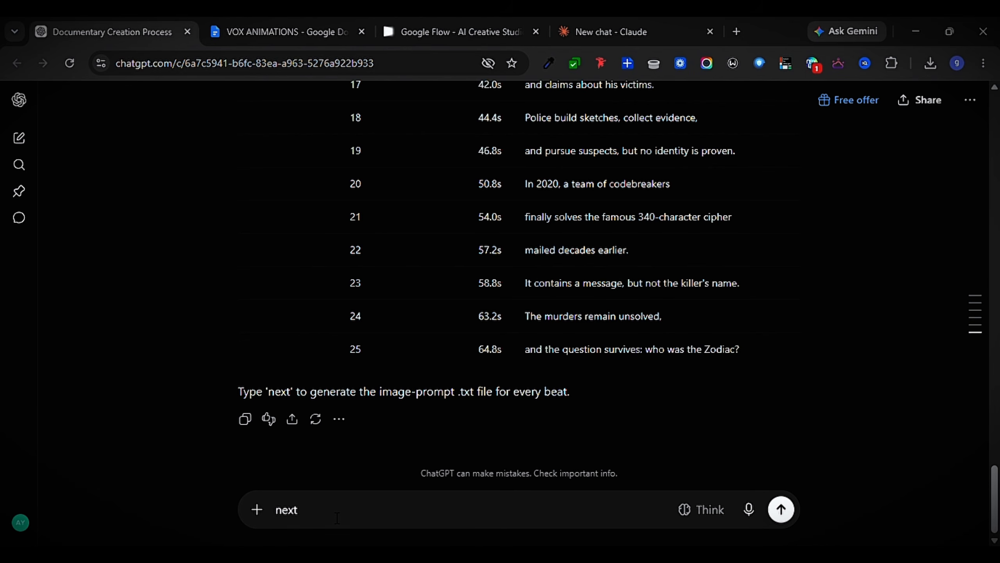
{"action": "key", "text": "Return"}
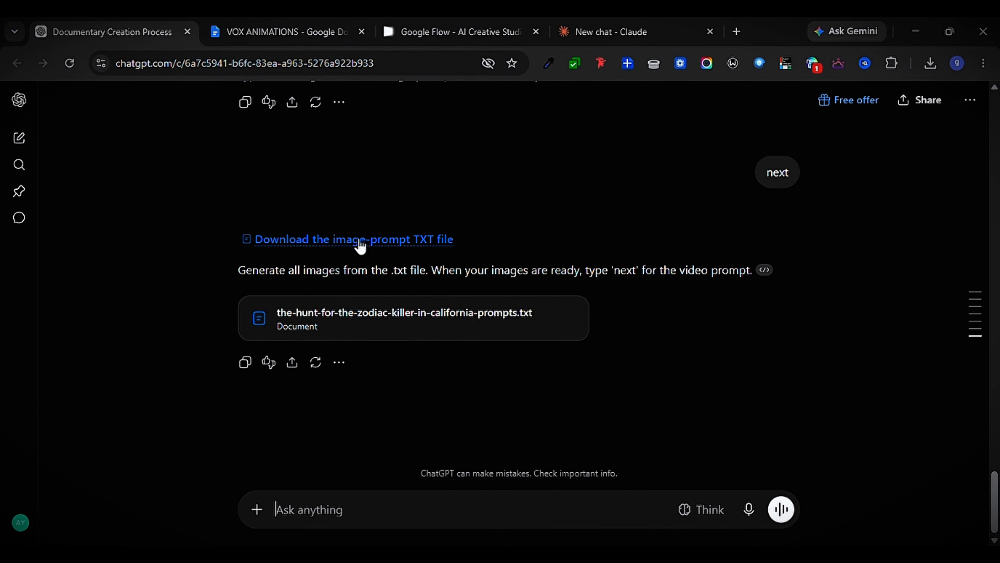
Open the generated image-prompt TXT file and examine its separate image prompts
{"action": "left_click", "coordinate": [421, 242]}
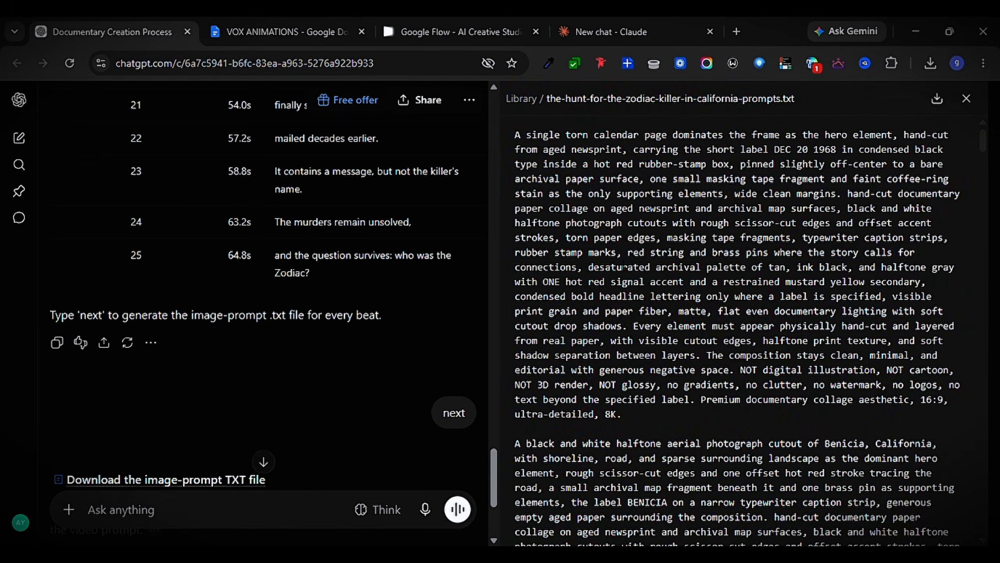
{"action": "left_click_drag", "start_coordinate": [515, 134], "coordinate": [741, 371]}
{"action": "left_click_drag", "start_coordinate": [747, 430], "coordinate": [752, 528]}
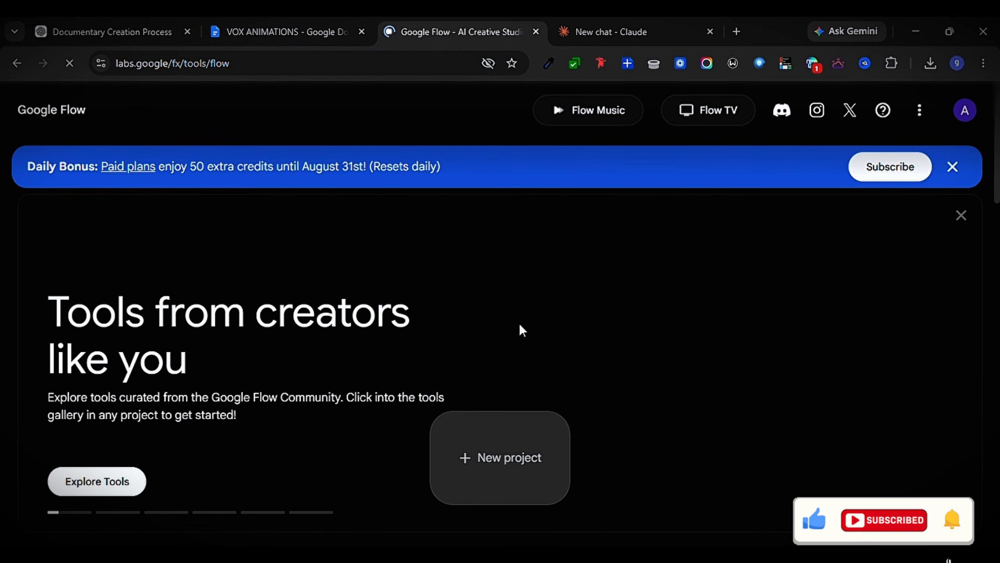
Create a new Google Flow project and set the agent's default image generation model to Nano Banana 2
{"action": "left_click", "coordinate": [499, 451]}
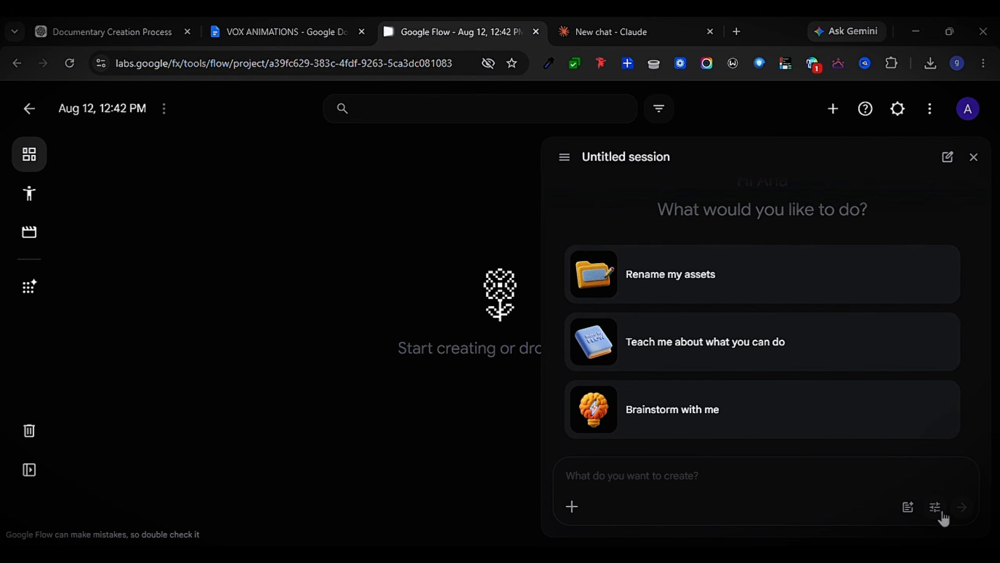
{"action": "left_click", "coordinate": [935, 508]}
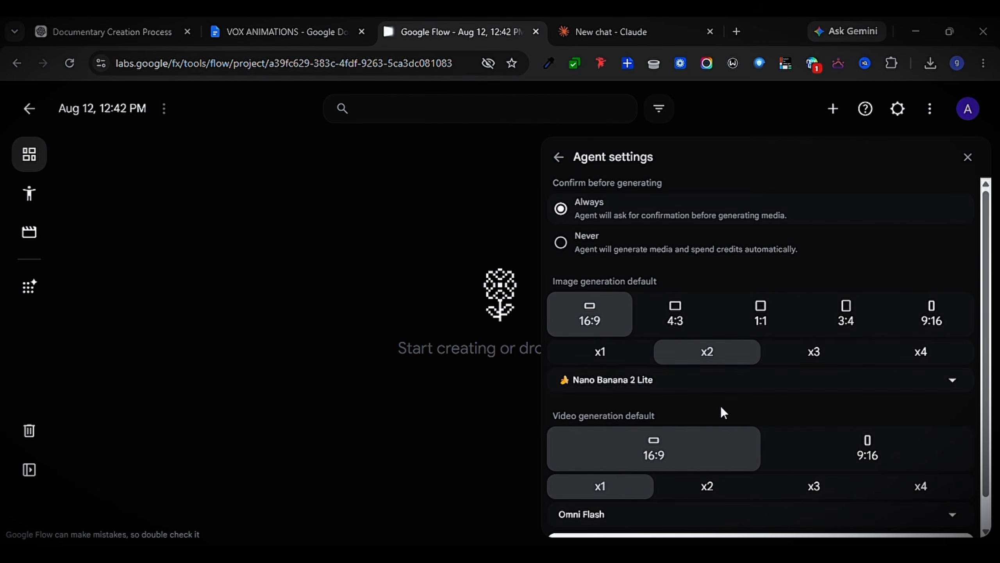
{"action": "left_click", "coordinate": [709, 386]}
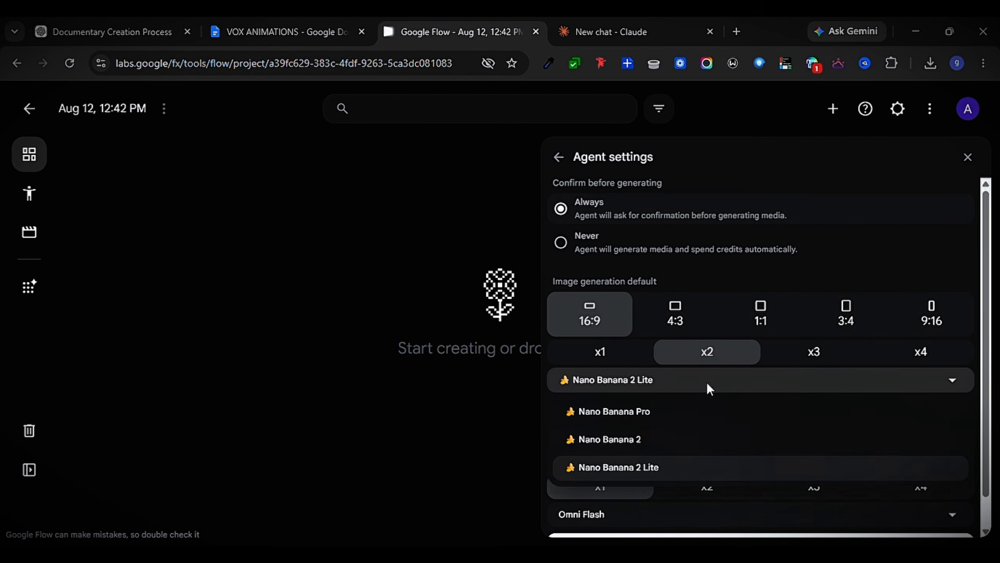
{"action": "left_click", "coordinate": [632, 439]}
Set the agent's default video generation model to Omni Flash and save the agent settings
{"action": "scroll", "coordinate": [699, 409], "scroll_direction": "down", "scroll_amount": 1}
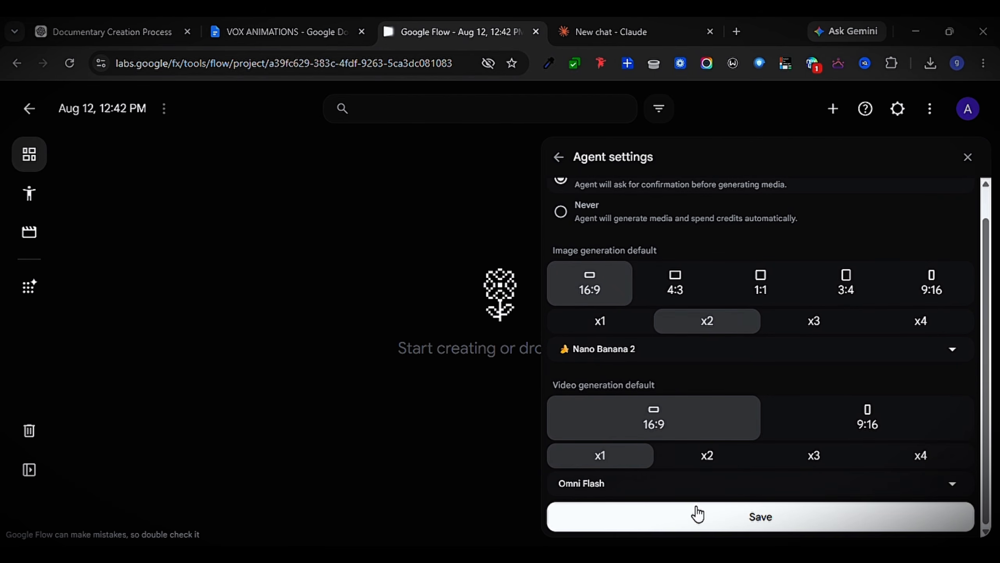
{"action": "left_click", "coordinate": [613, 489]}
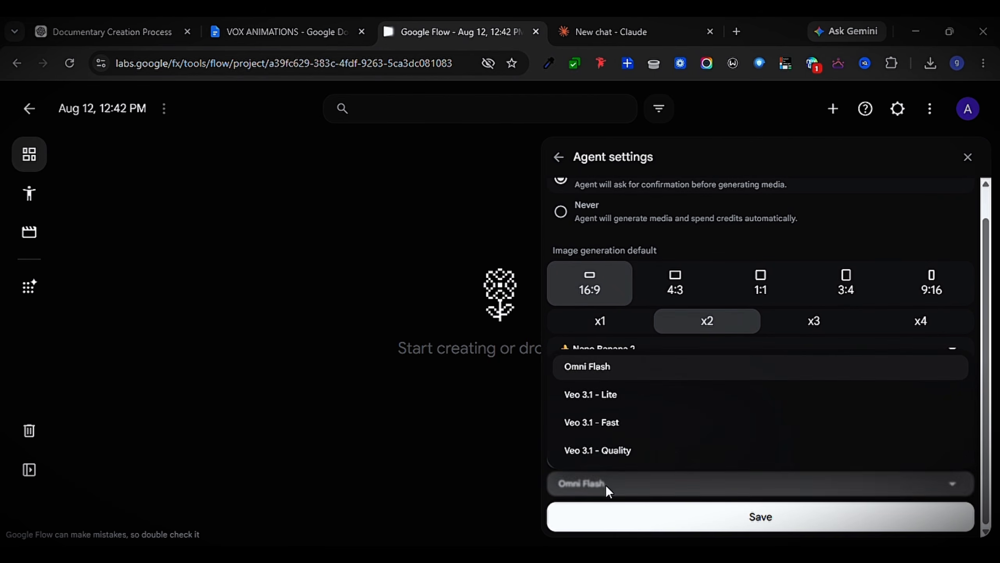
{"action": "left_click", "coordinate": [597, 371]}
{"action": "scroll", "coordinate": [670, 372], "scroll_direction": "up", "scroll_amount": 1}
{"action": "scroll", "coordinate": [748, 386], "scroll_direction": "down", "scroll_amount": 1}
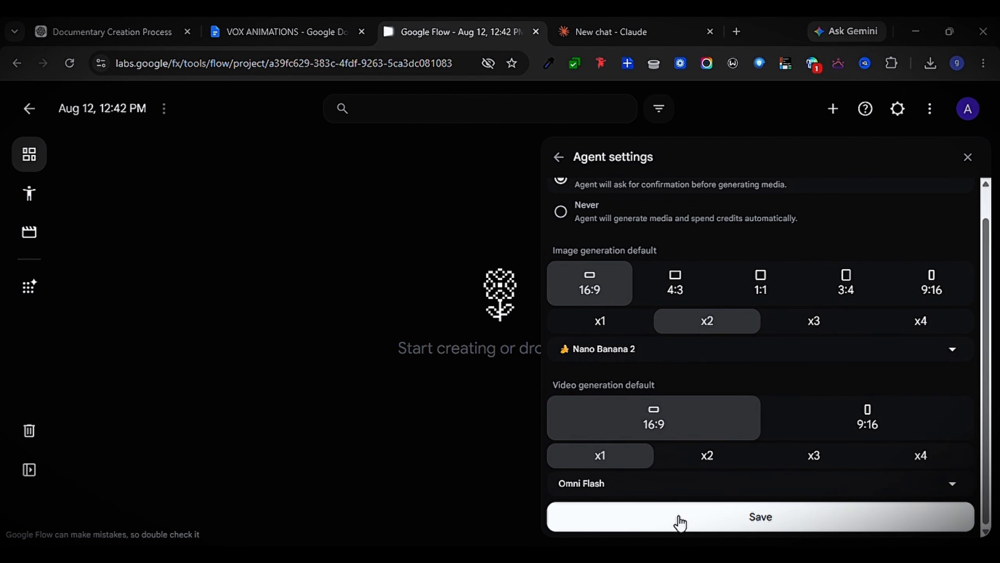
{"action": "left_click", "coordinate": [688, 524]}
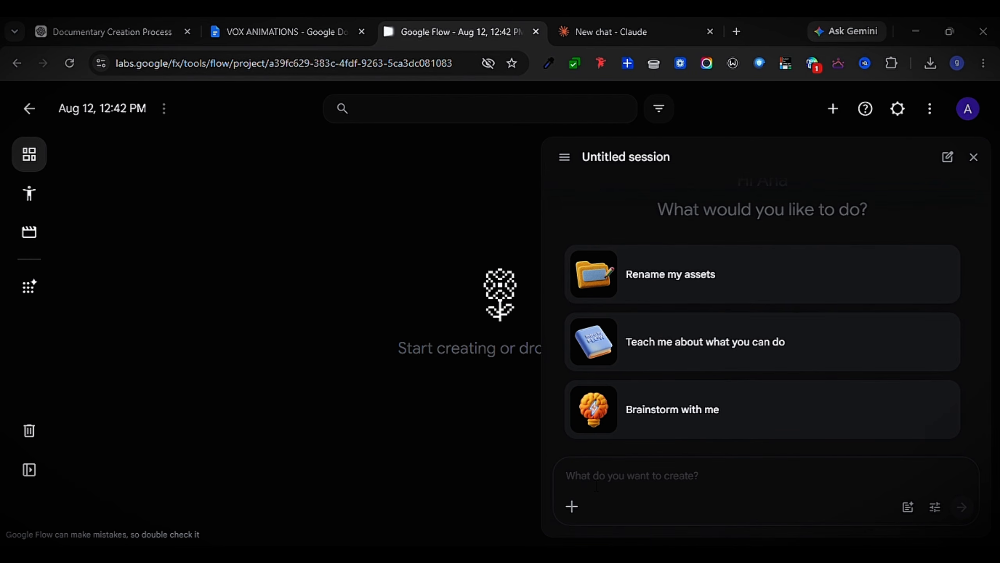
Paste the complete set of paper-collage image prompts into the agent session and submit them for generation
{"action": "key", "text": "ctrl+v"}
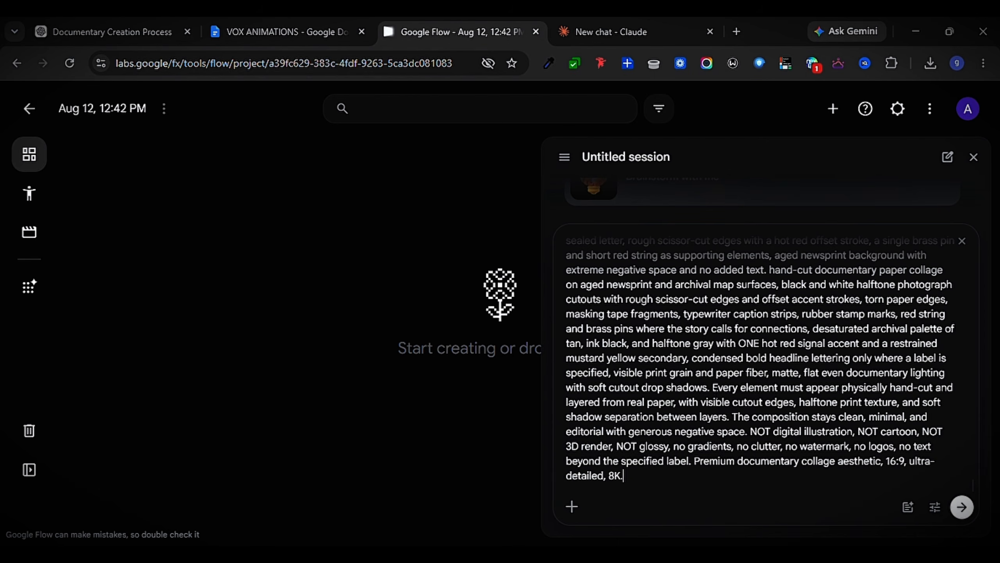
{"action": "scroll", "coordinate": [641, 430], "scroll_direction": "up", "scroll_amount": 15}
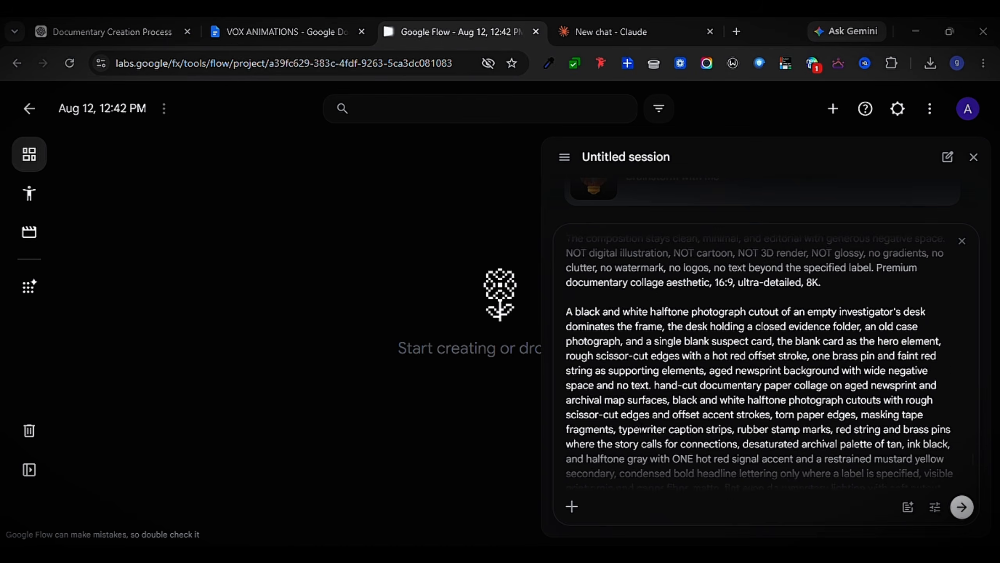
{"action": "scroll", "coordinate": [642, 430], "scroll_direction": "up", "scroll_amount": 10}
{"action": "left_click", "coordinate": [962, 508]}
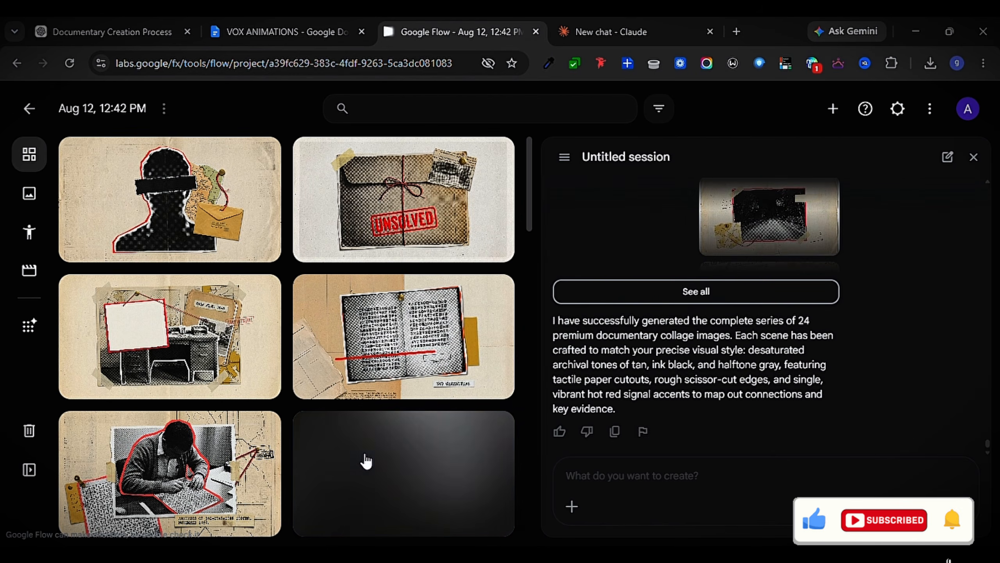
Examine the generated collage images in the project grid for style and coverage of every scene
{"action": "scroll", "coordinate": [366, 461], "scroll_direction": "down", "scroll_amount": 5}
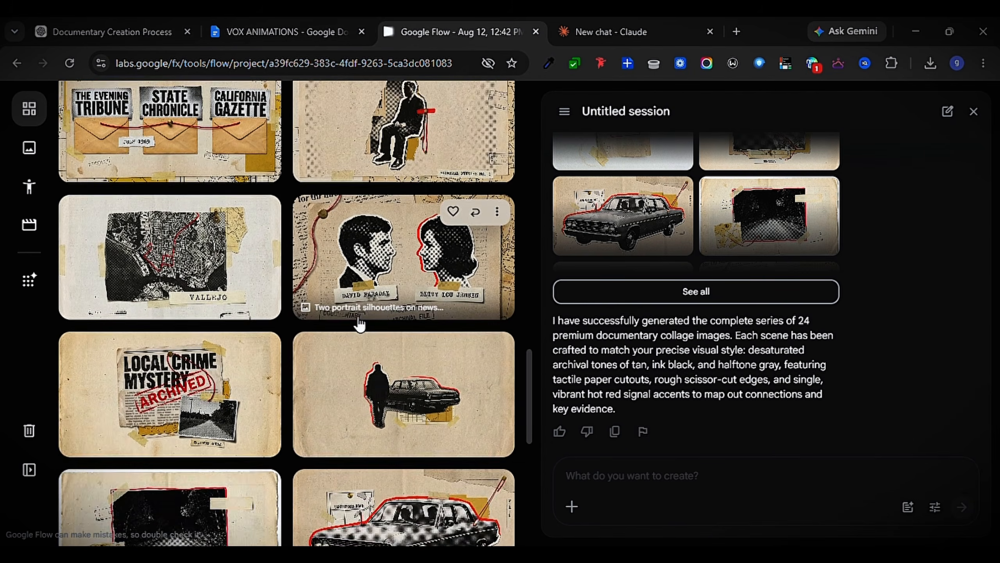
{"action": "scroll", "coordinate": [359, 324], "scroll_direction": "up", "scroll_amount": 6}
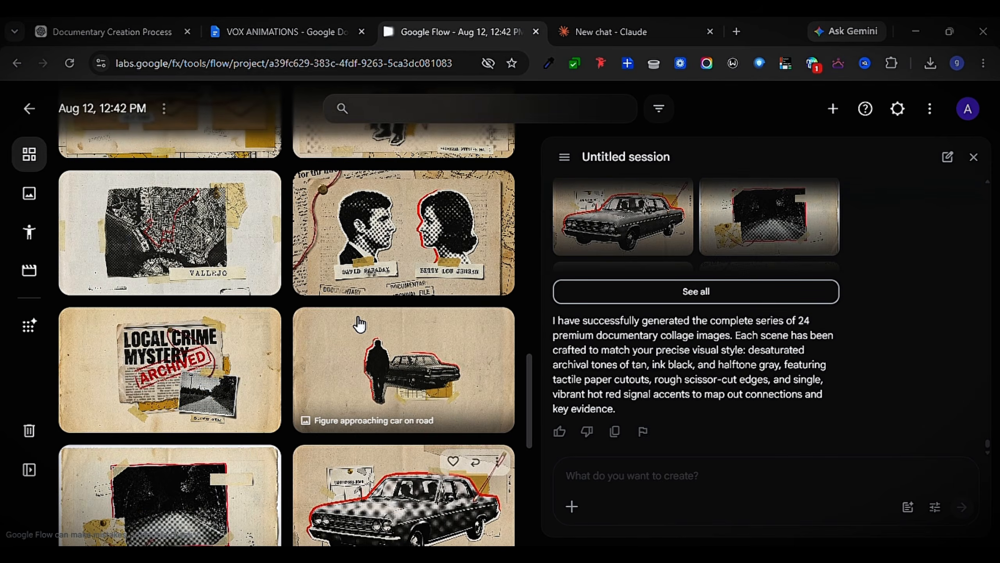
{"action": "scroll", "coordinate": [359, 323], "scroll_direction": "up", "scroll_amount": 2}
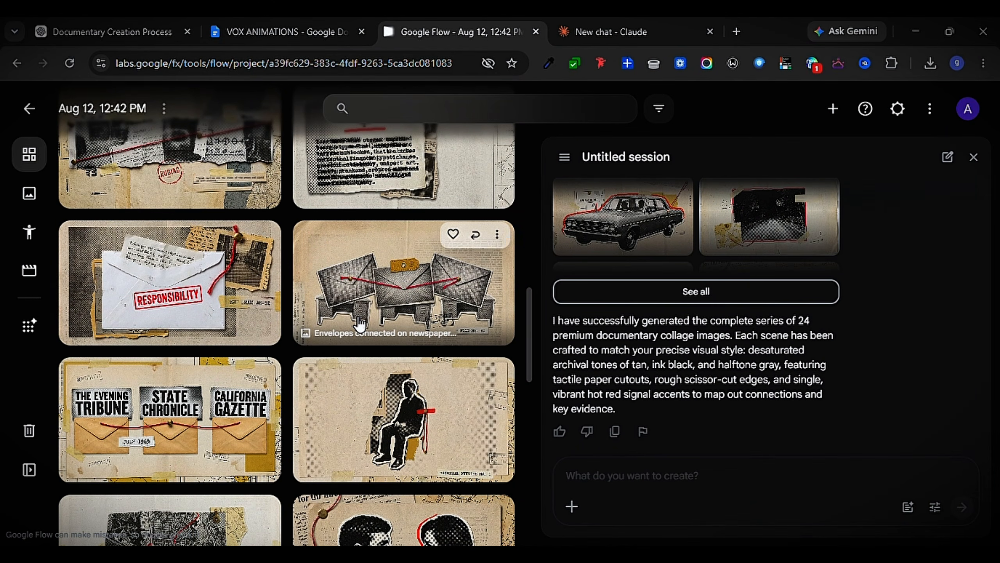
{"action": "scroll", "coordinate": [356, 323], "scroll_direction": "up", "scroll_amount": 5}
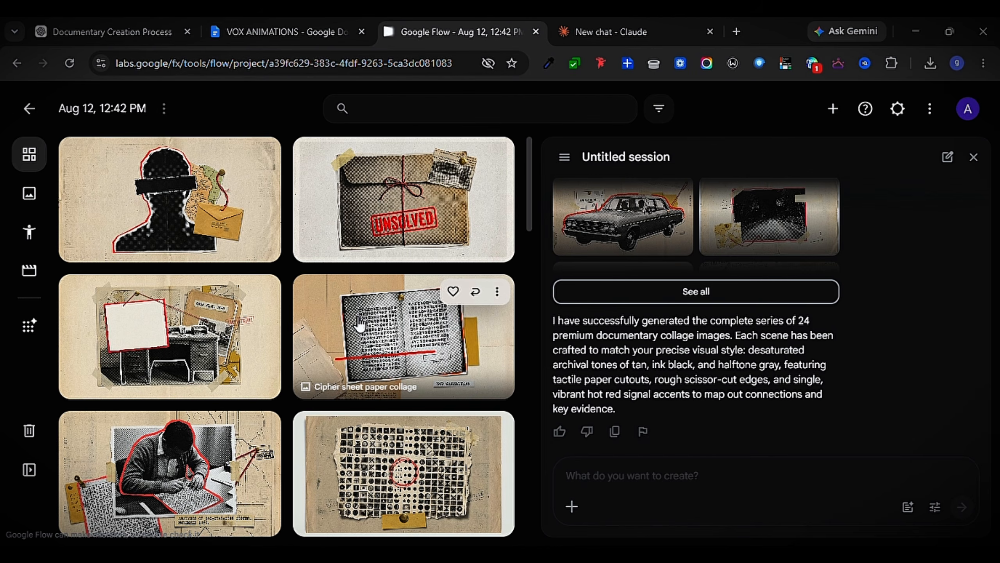
{"action": "scroll", "coordinate": [359, 324], "scroll_direction": "down", "scroll_amount": 8}
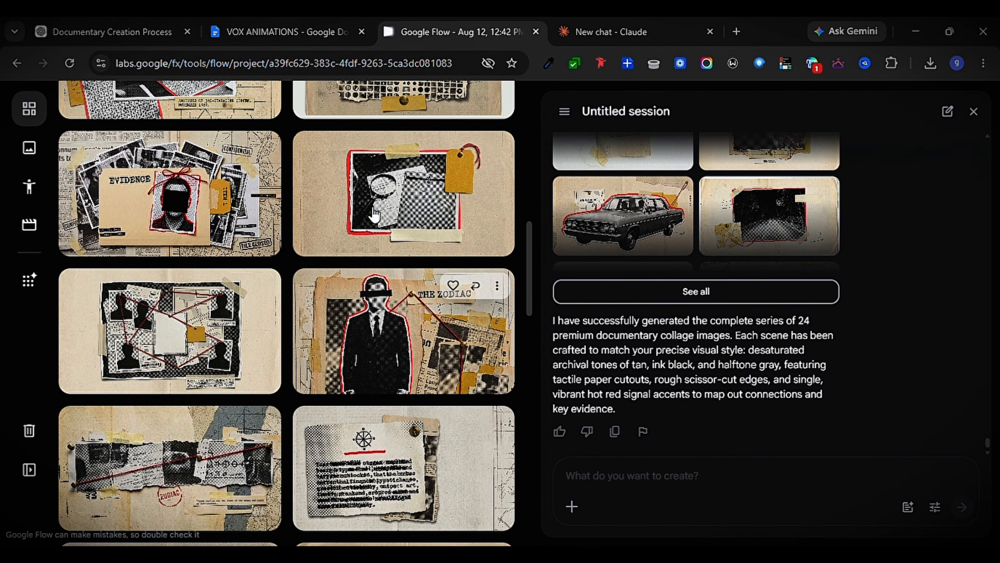
{"action": "scroll", "coordinate": [374, 216], "scroll_direction": "down", "scroll_amount": 2}
{"action": "scroll", "coordinate": [375, 215], "scroll_direction": "up", "scroll_amount": 2}
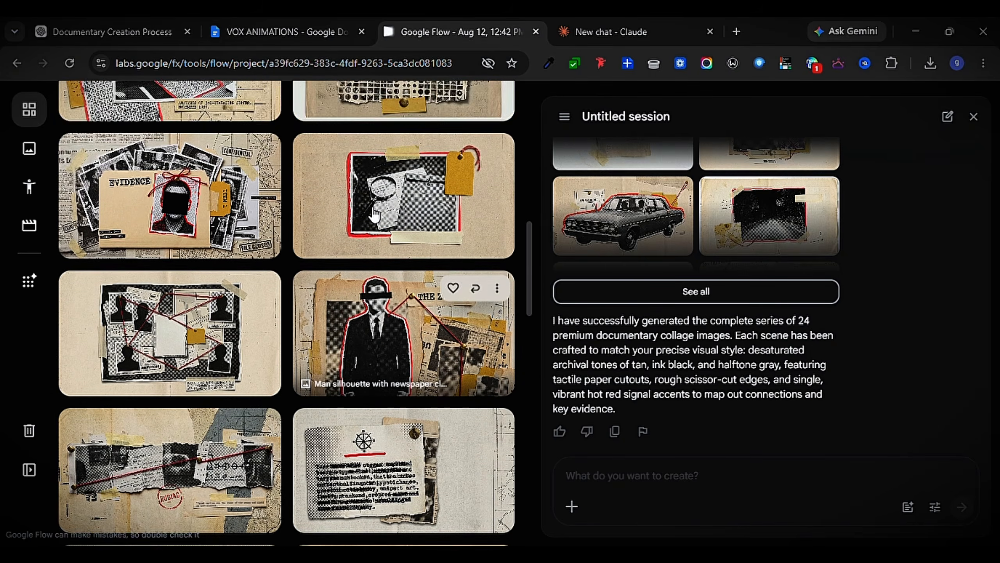
{"action": "scroll", "coordinate": [374, 216], "scroll_direction": "up", "scroll_amount": 5}
{"action": "scroll", "coordinate": [367, 206], "scroll_direction": "up", "scroll_amount": 4}
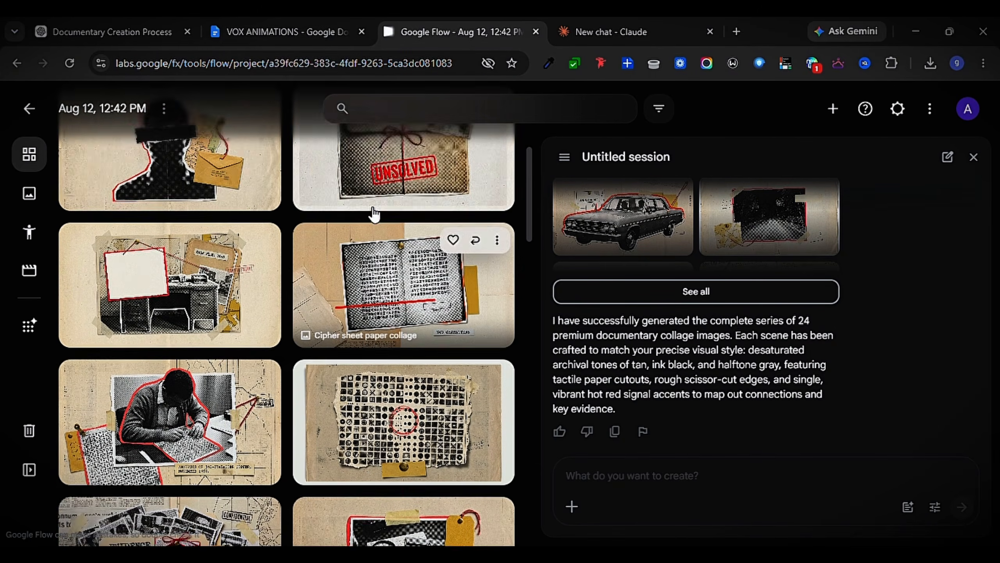
{"action": "scroll", "coordinate": [322, 375], "scroll_direction": "down", "scroll_amount": 15}
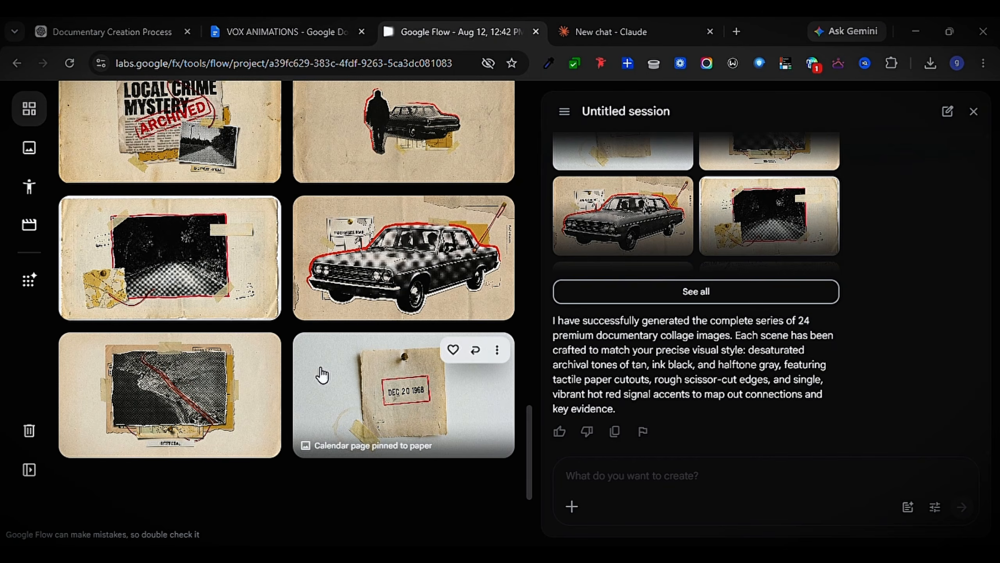
{"action": "scroll", "coordinate": [322, 374], "scroll_direction": "up", "scroll_amount": 10}
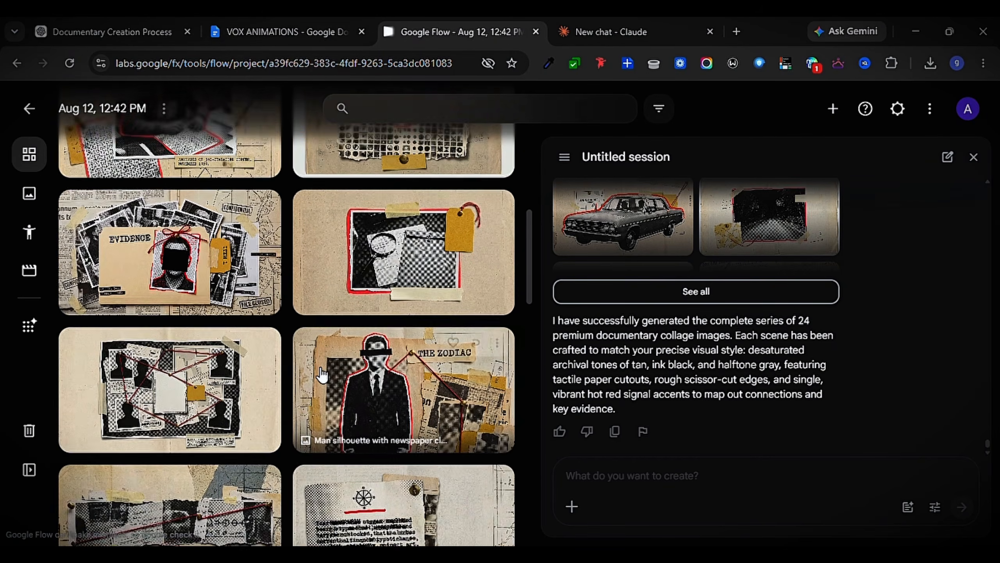
{"action": "scroll", "coordinate": [319, 373], "scroll_direction": "up", "scroll_amount": 2}
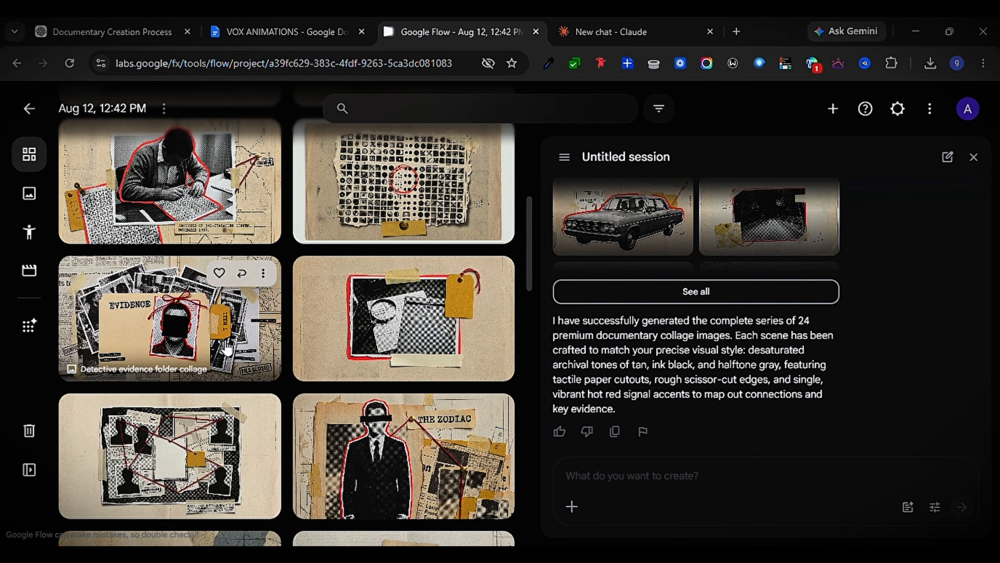
Switch to ChatGPT, reply "next" to request the video prompt, and review it through to its closing rule
{"action": "key", "text": "ctrl+1"}
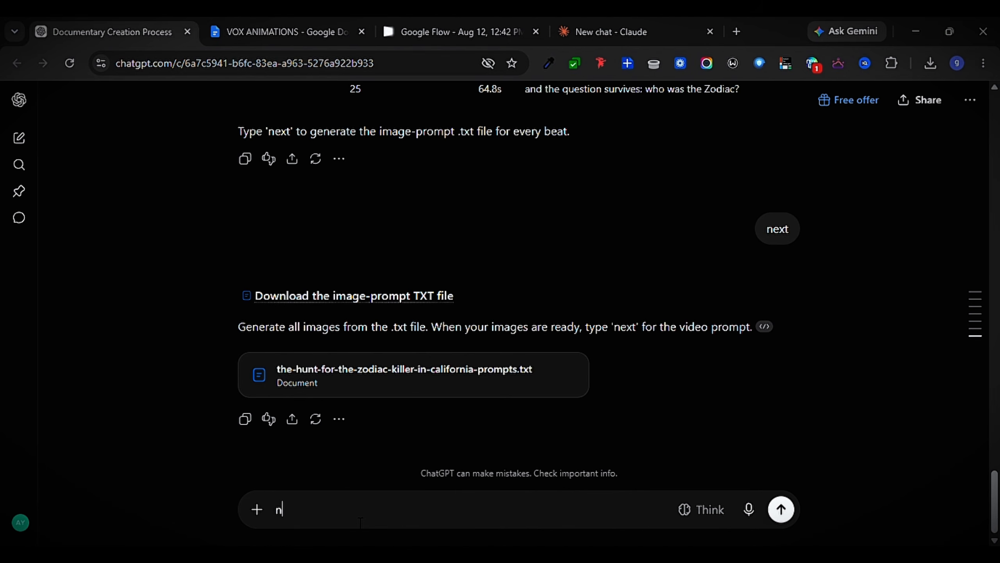
{"action": "key", "text": "Return"}
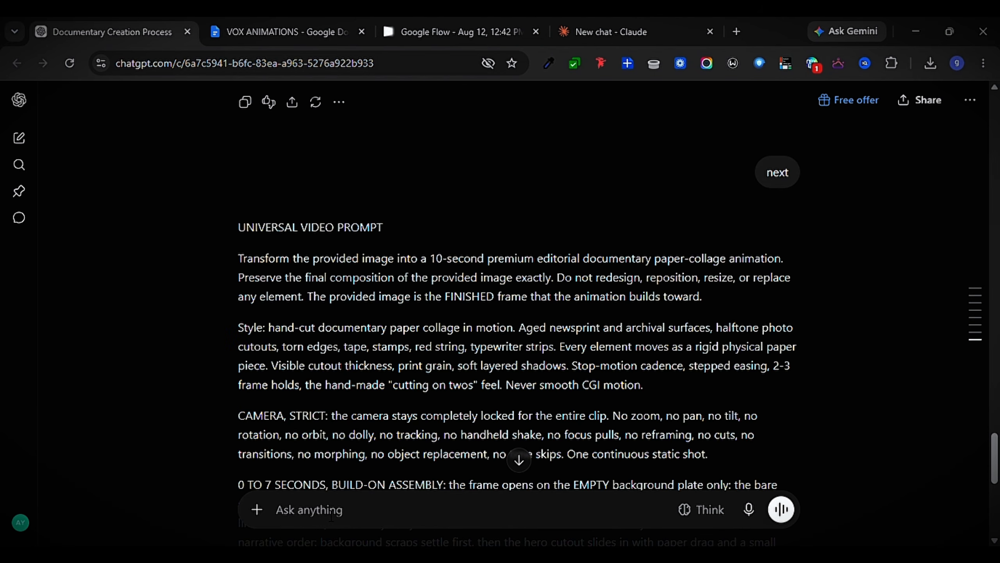
{"action": "scroll", "coordinate": [286, 303], "scroll_direction": "down", "scroll_amount": 10}
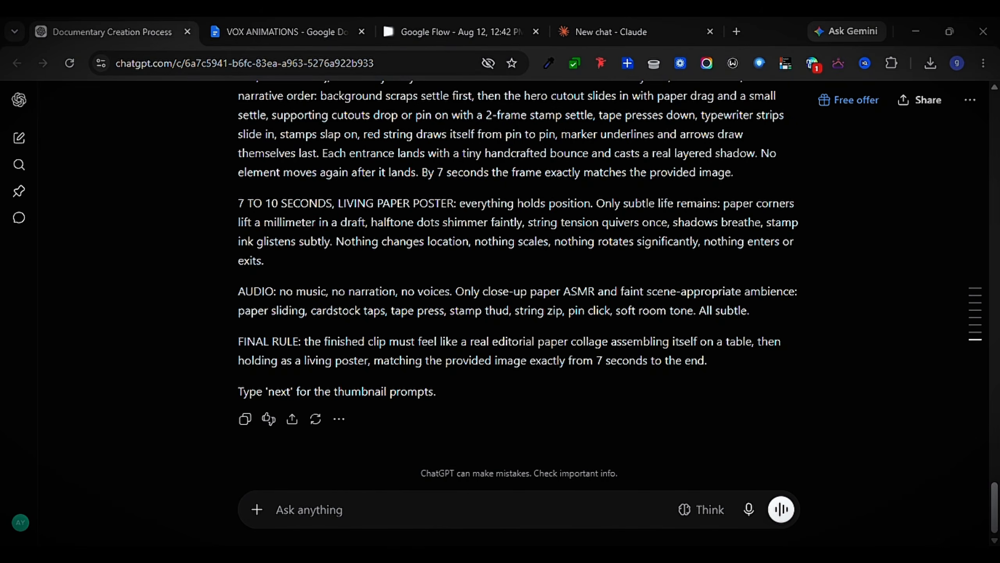
{"action": "scroll", "coordinate": [296, 310], "scroll_direction": "up", "scroll_amount": 10}
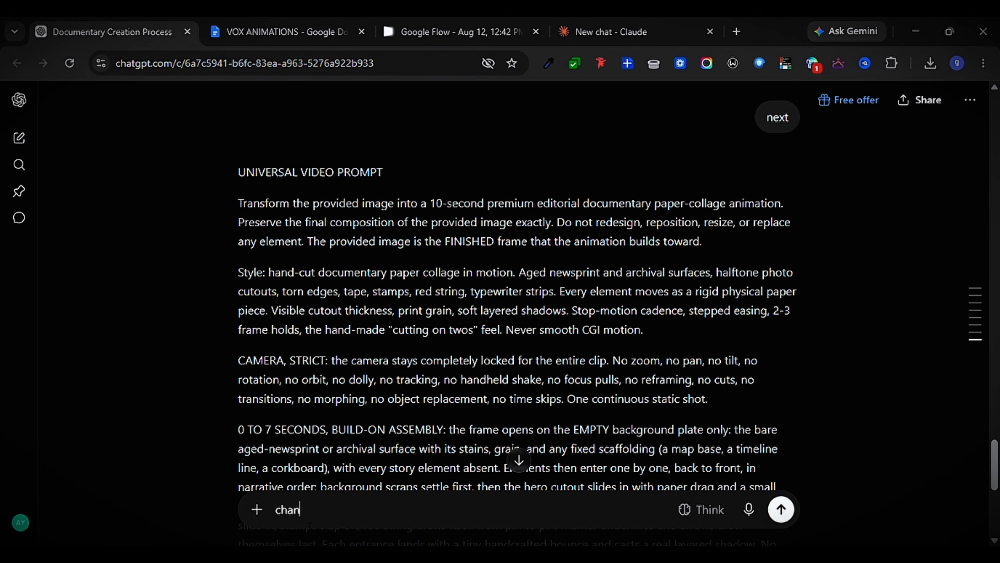
Ask ChatGPT to "change to 5 seconds duration instead of 10" and review the revised video prompt
{"action": "type", "text": "sec"}
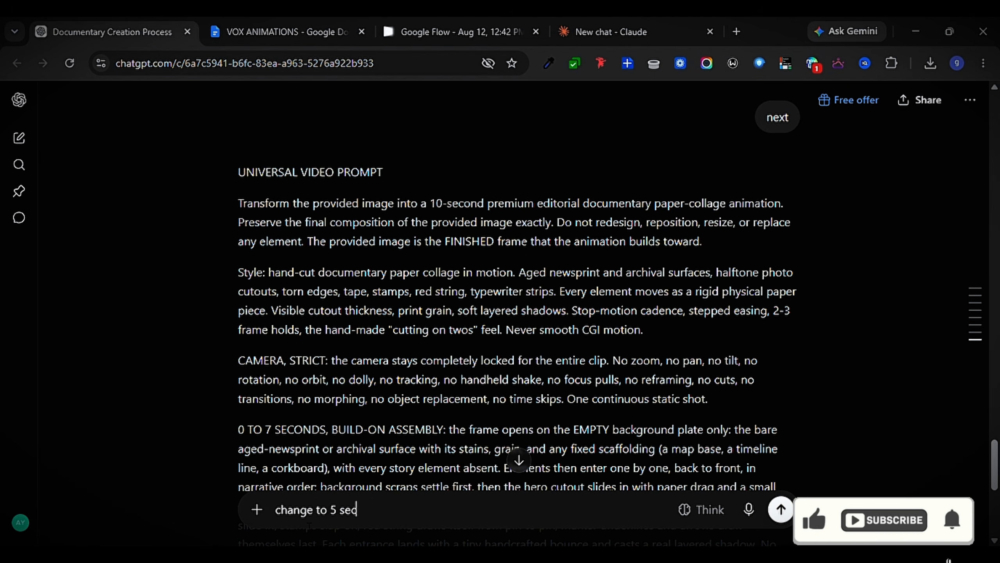
{"action": "type", "text": "onds dur"}
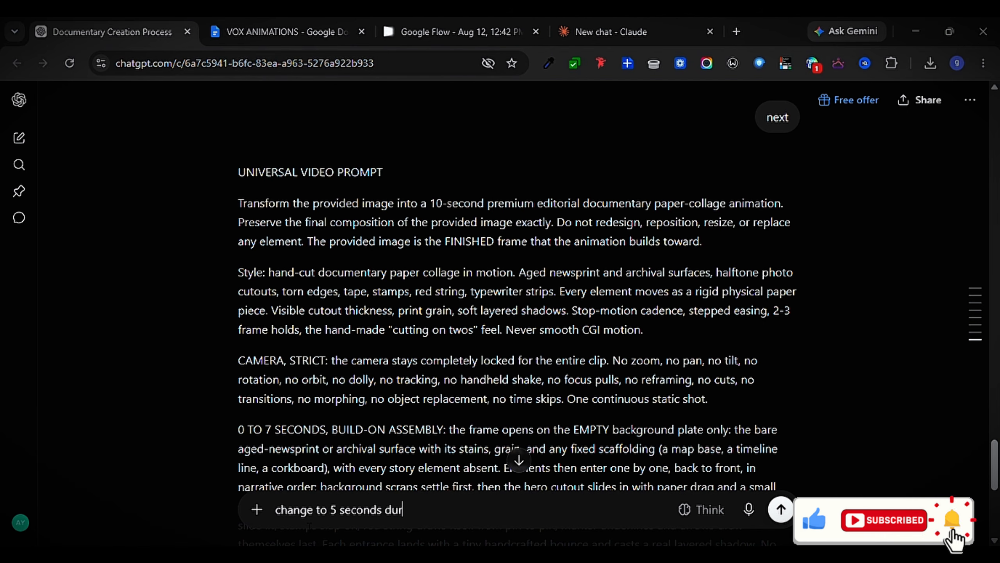
{"action": "type", "text": "ati"}
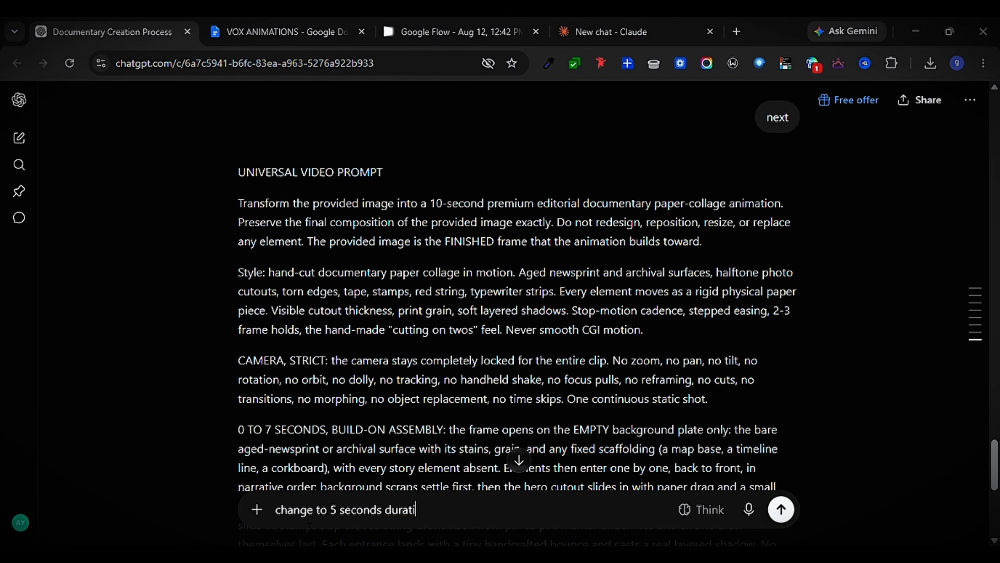
{"action": "type", "text": "on instead of 10"}
{"action": "left_click", "coordinate": [781, 509]}
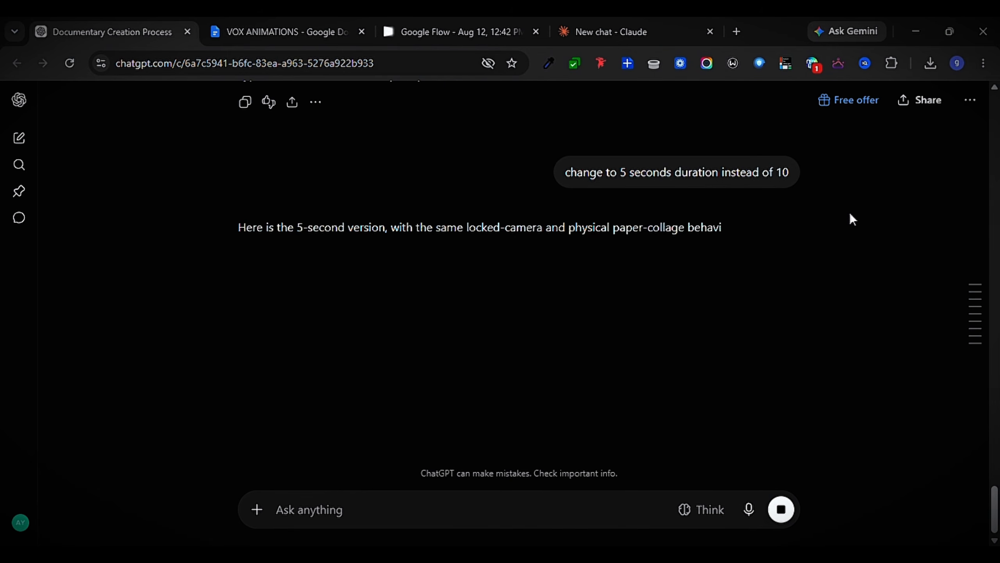
{"action": "scroll", "coordinate": [631, 252], "scroll_direction": "down", "scroll_amount": 8}
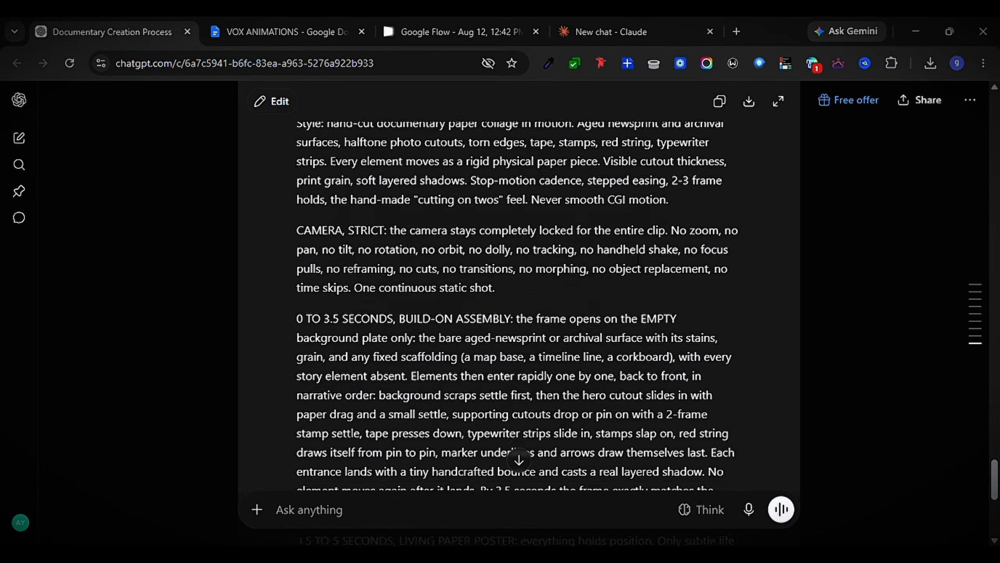
{"action": "scroll", "coordinate": [638, 259], "scroll_direction": "down", "scroll_amount": 4}
In Google Flow, add the DEC 20 1968 calendar page image to the prompt and submit it with the 5-second animation prompt
{"action": "left_click", "coordinate": [497, 352]}
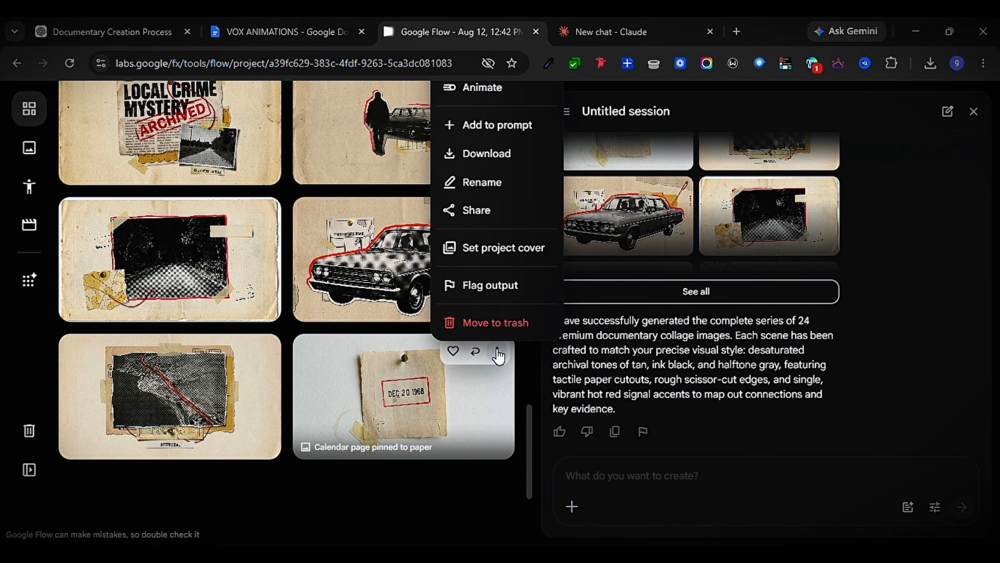
{"action": "left_click", "coordinate": [496, 125]}
{"action": "key", "text": "ctrl+v"}
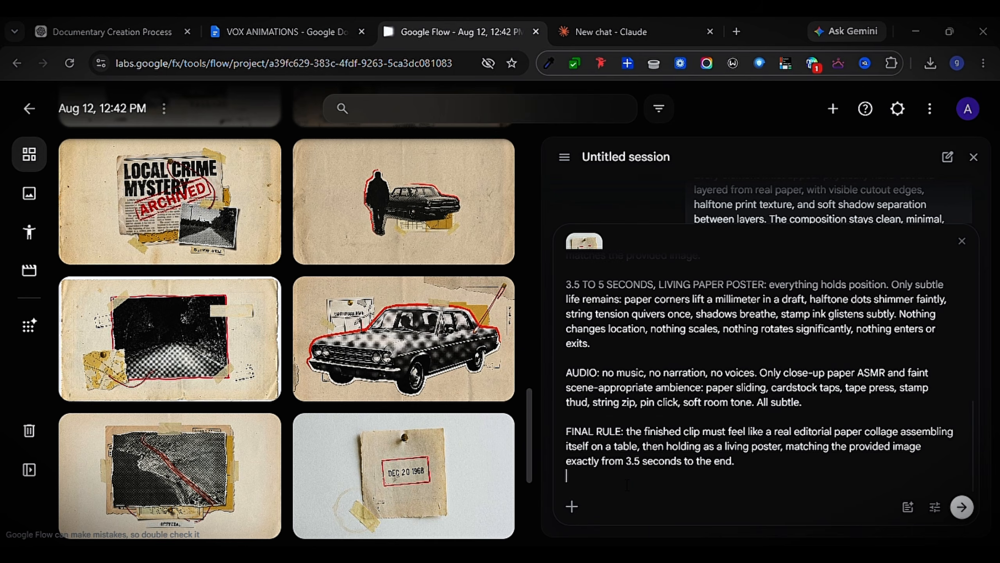
{"action": "key", "text": "Return"}
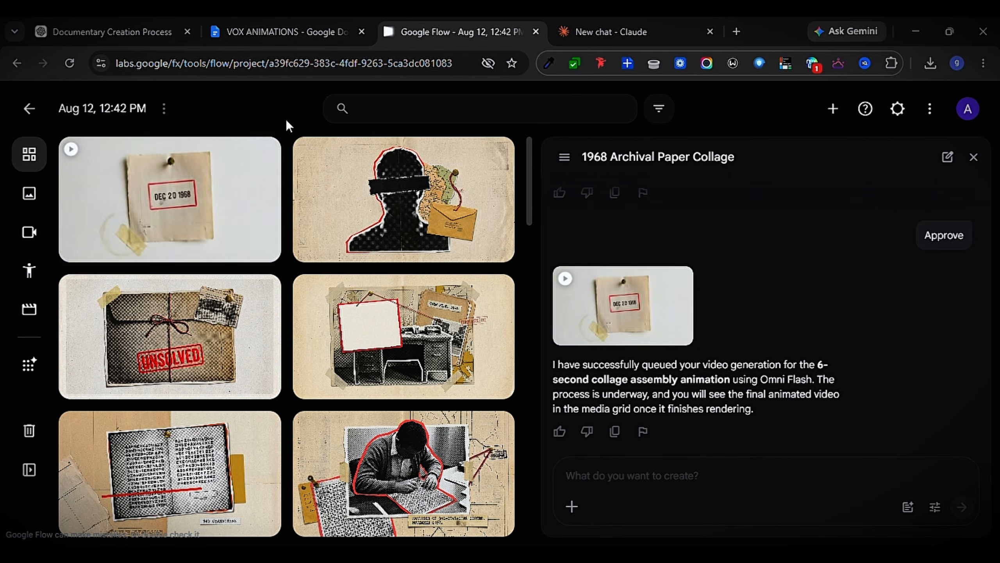
Add the map collage image with the diagonal red line to the prompt and submit it with the 5-second animation prompt
{"action": "left_click", "coordinate": [497, 322]}
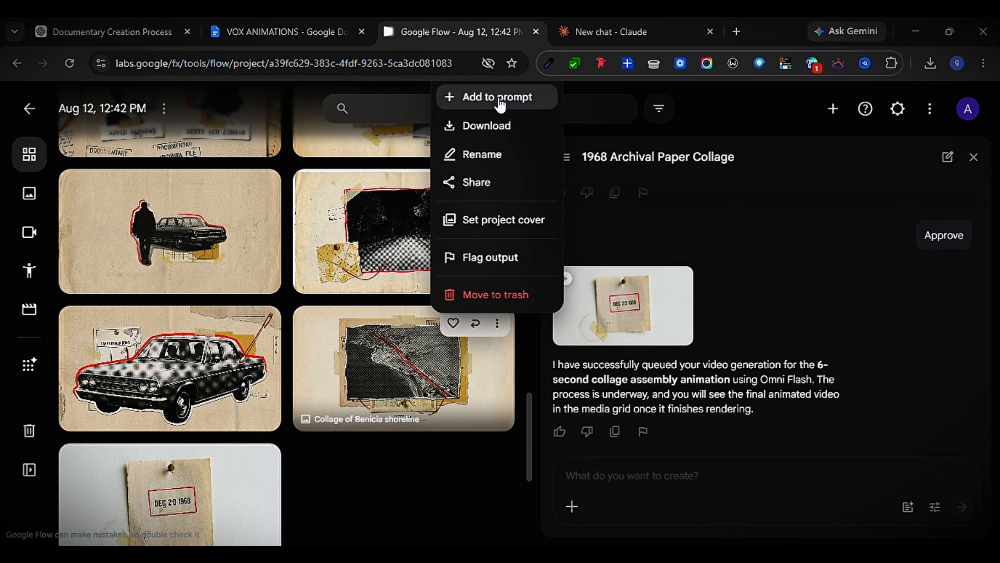
{"action": "left_click", "coordinate": [498, 97]}
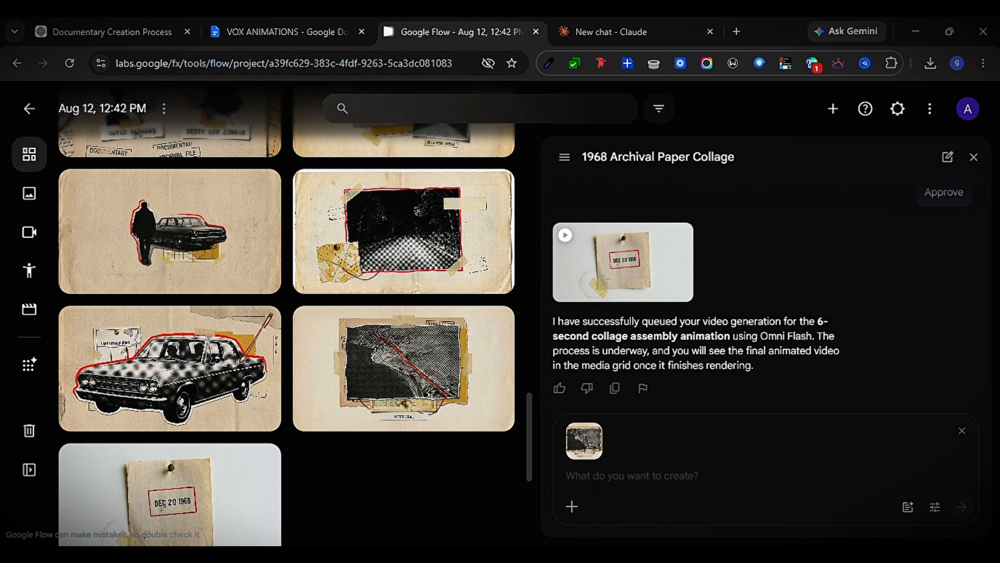
{"action": "key", "text": "ctrl+v"}
{"action": "scroll", "coordinate": [660, 433], "scroll_direction": "up", "scroll_amount": 10}
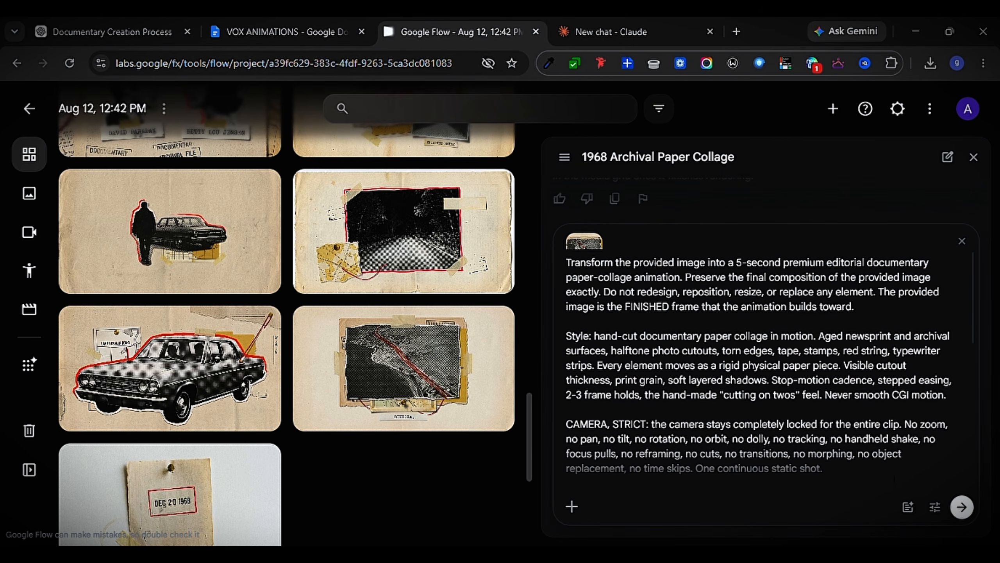
{"action": "key", "text": "Return"}
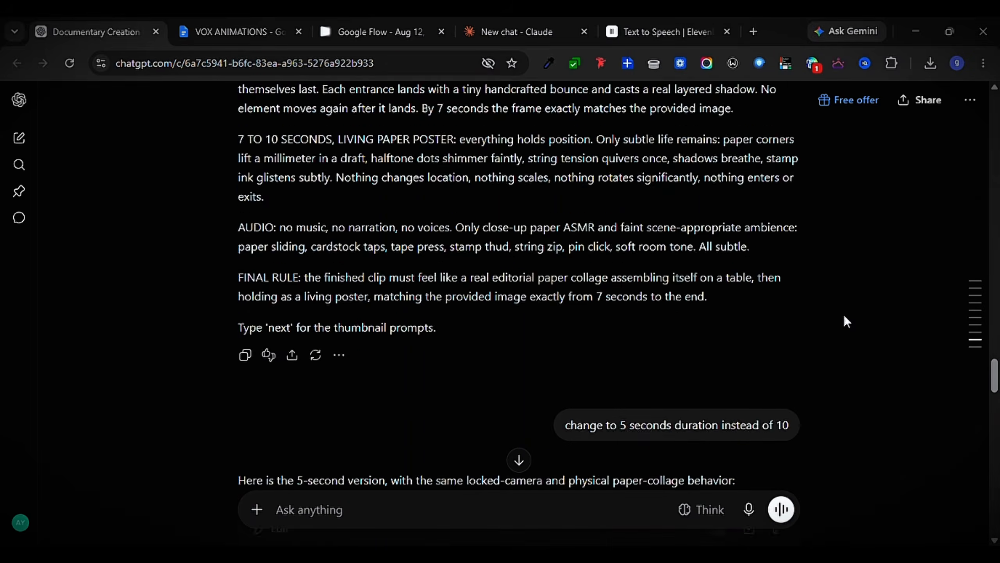
Paste the one-minute script from ChatGPT into ElevenLabs Text to Speech and generate the narration with the William voice
{"action": "scroll", "coordinate": [844, 320], "scroll_direction": "up", "scroll_amount": 20}
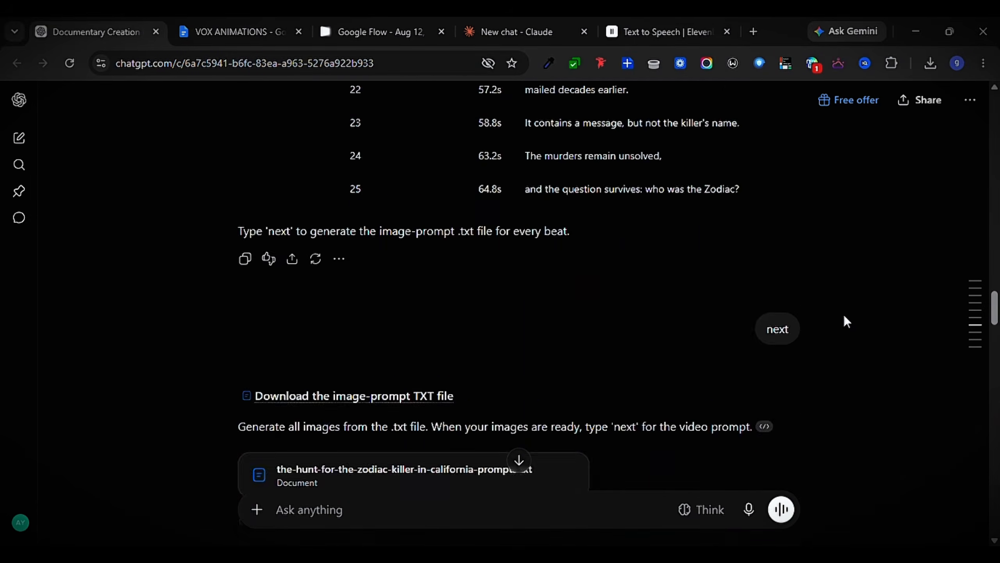
{"action": "scroll", "coordinate": [771, 296], "scroll_direction": "down", "scroll_amount": 4}
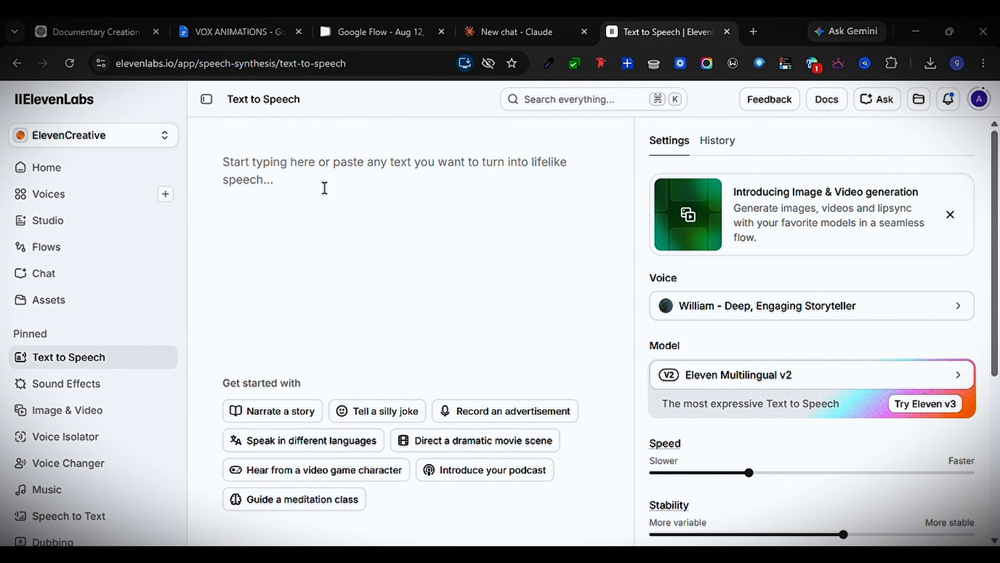
{"action": "left_click", "coordinate": [291, 173]}
{"action": "key", "text": "ctrl+v"}
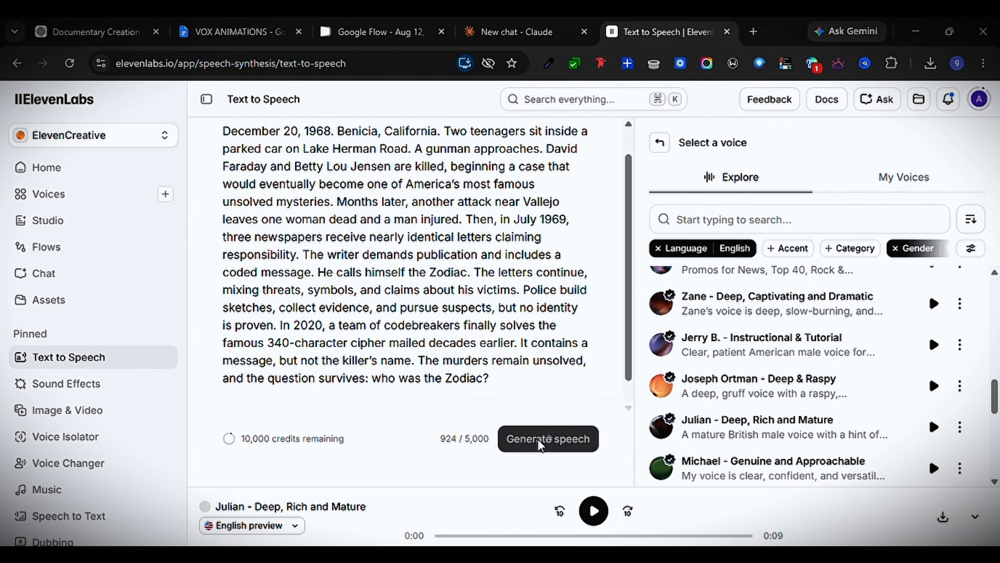
{"action": "left_click", "coordinate": [537, 439]}
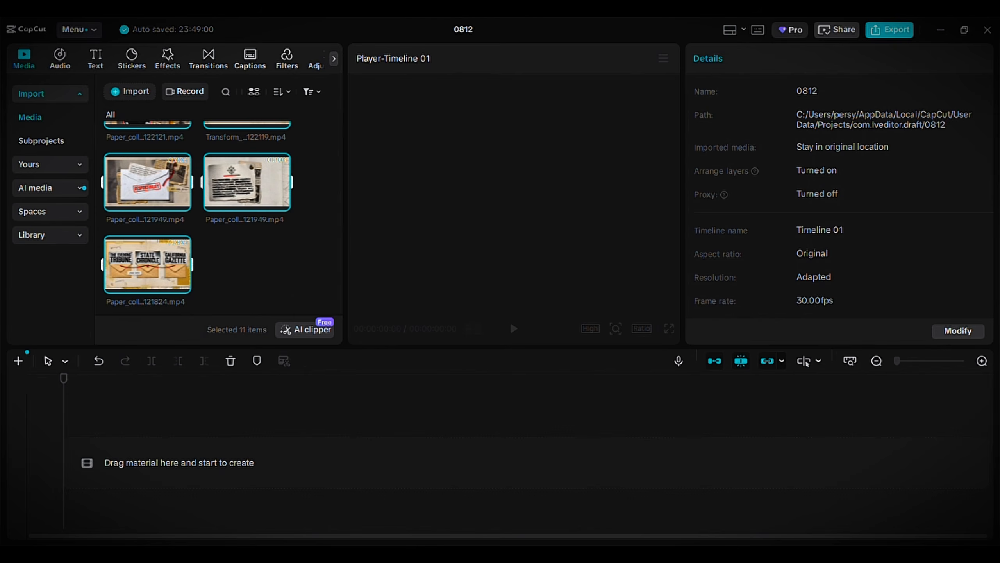
In CapCut, place the imported collage clips and the ElevenLabs voiceover on the timeline
{"action": "left_click", "coordinate": [282, 284]}
{"action": "left_click", "coordinate": [215, 493]}
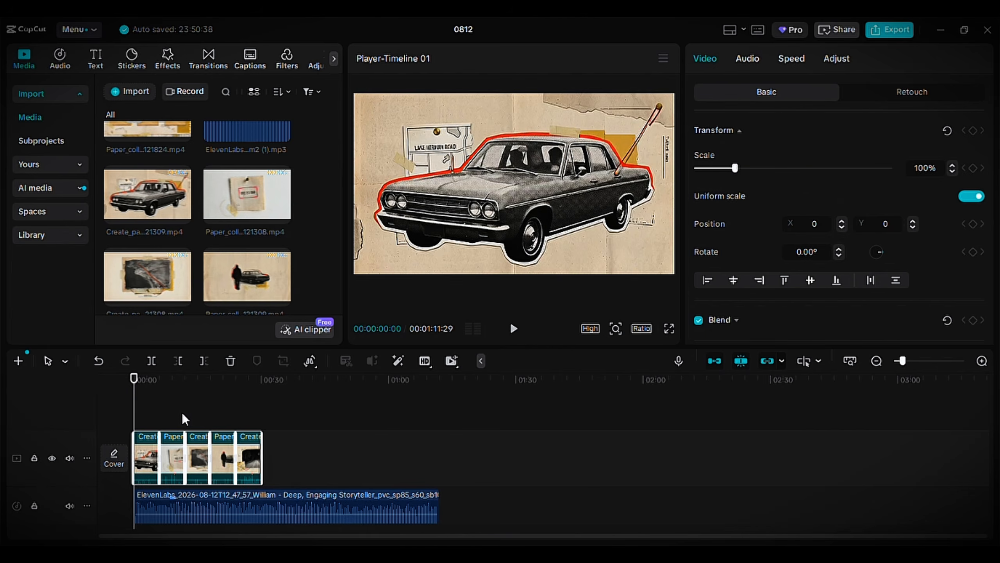
{"action": "left_click", "coordinate": [150, 416]}
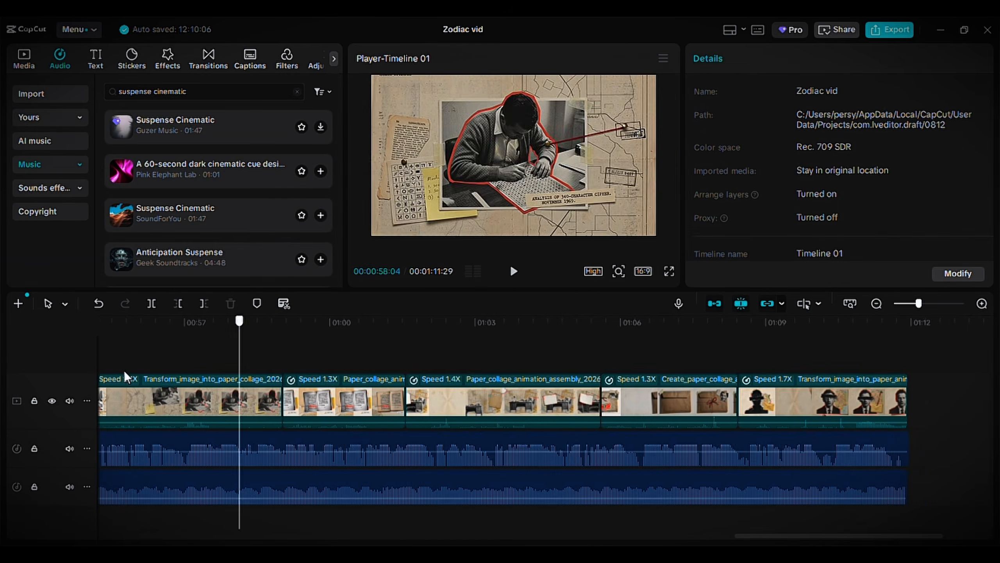
Scrub through the edited Zodiac vid timeline to its closing suspect portrait clip to check the final sequence
{"action": "scroll", "coordinate": [295, 367], "scroll_direction": "left", "scroll_amount": 15}
{"action": "left_click", "coordinate": [145, 358]}
{"action": "left_click_drag", "start_coordinate": [145, 323], "coordinate": [707, 351]}
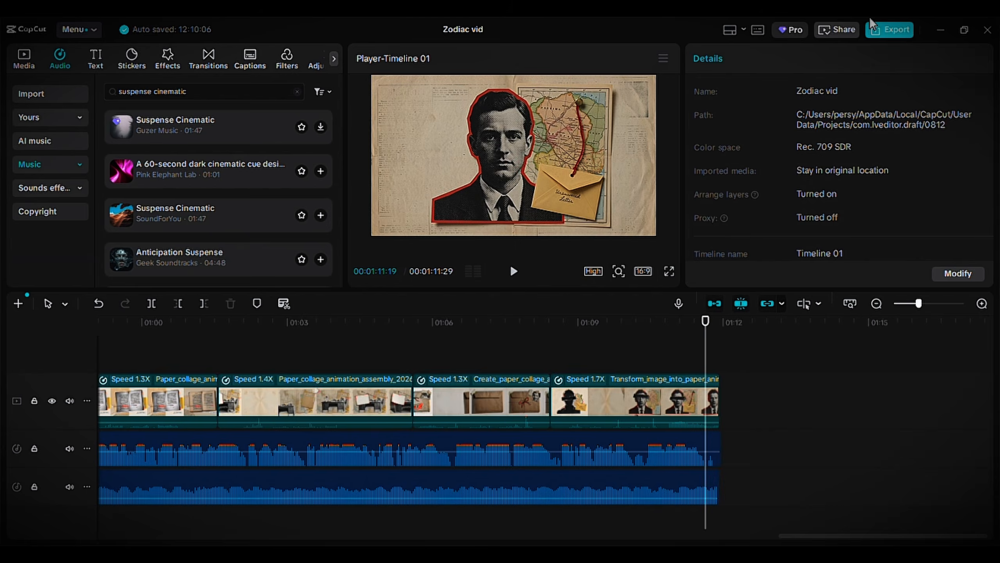